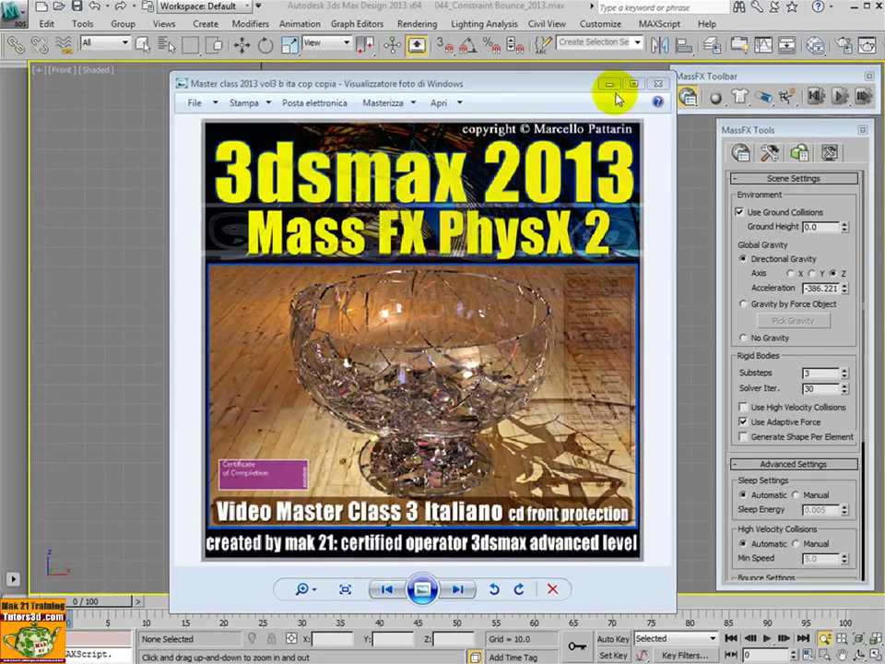
Step: Clear the Photo Viewer and zoom mode, browse the MassFX constraint list, and start the simulation
left_click(610, 87)
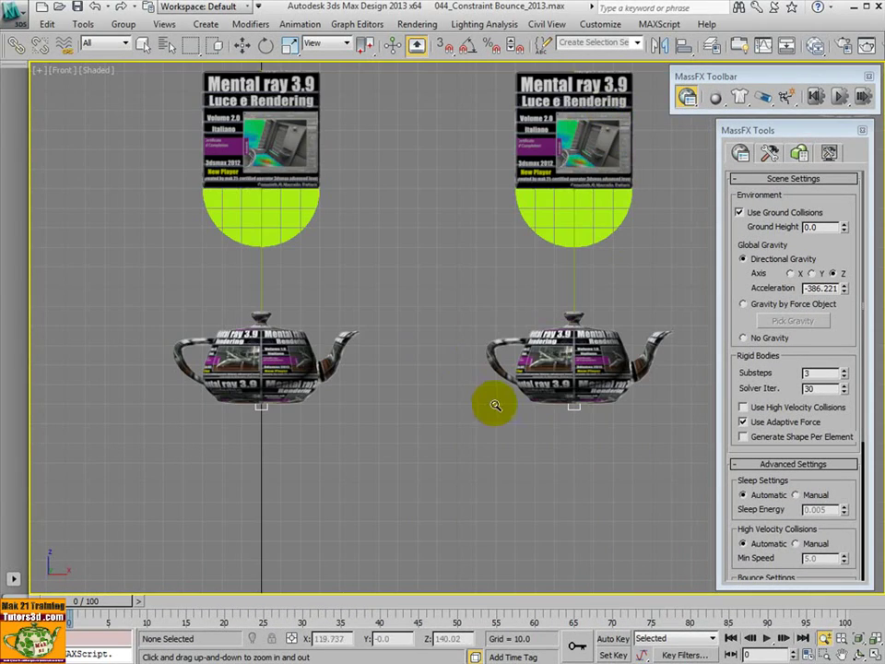
right_click(416, 403)
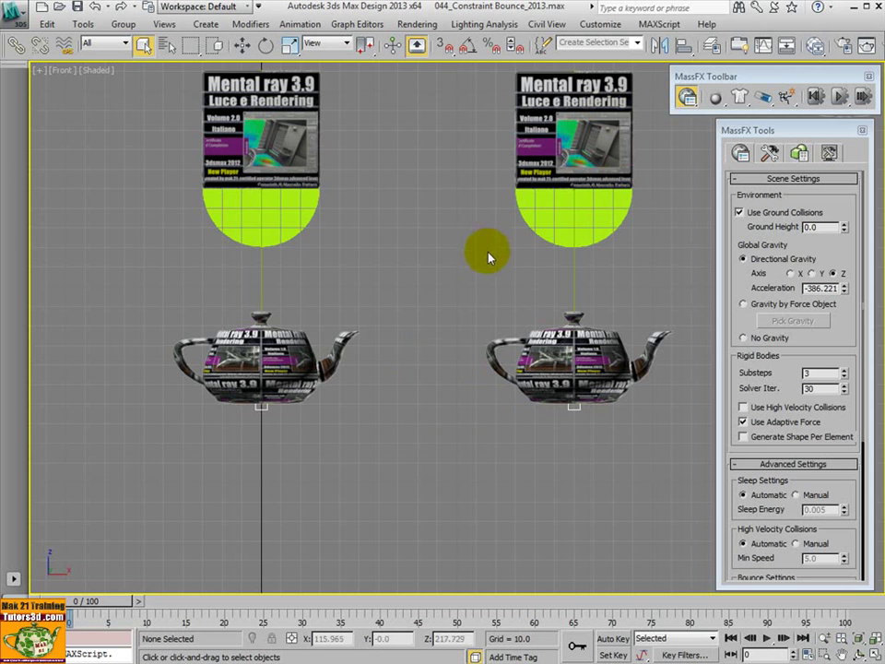
left_click(764, 102)
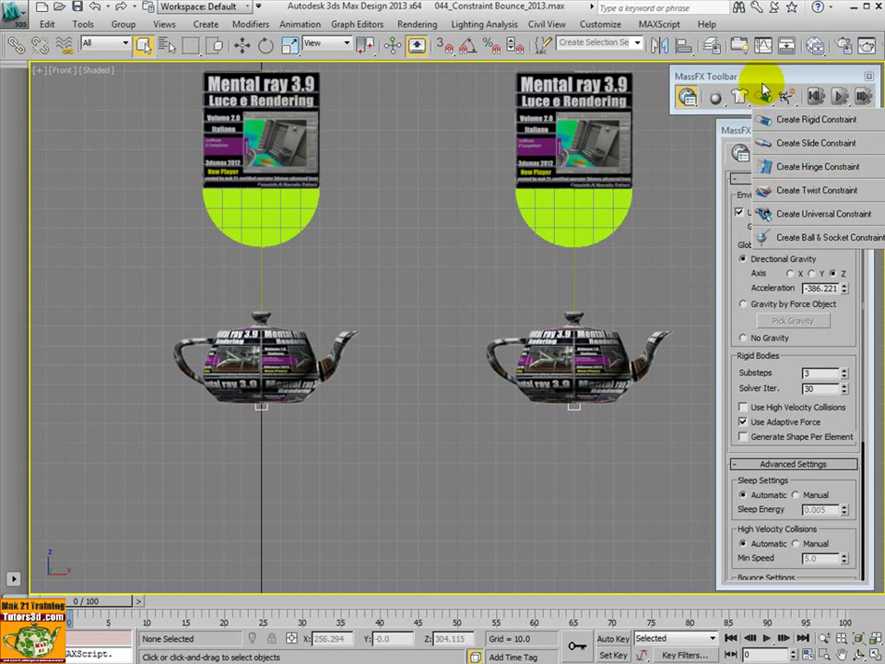
left_click(763, 89)
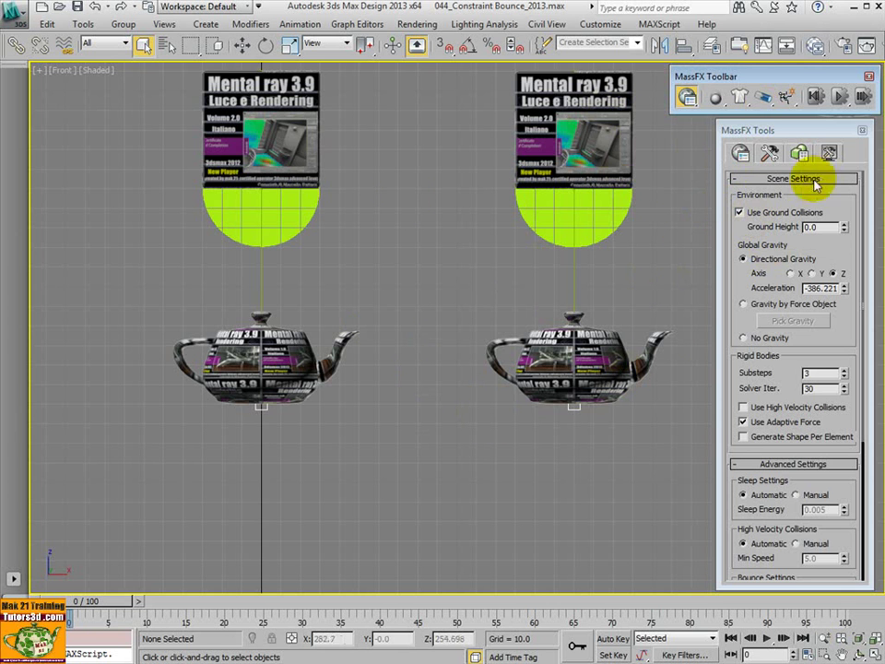
left_click(840, 96)
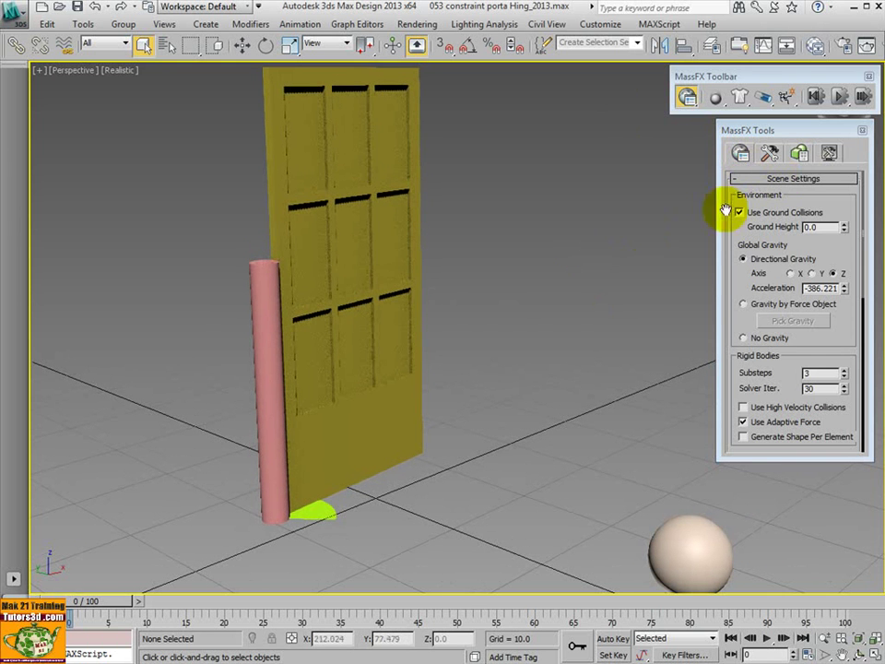
Step: Play the door hinge simulation to frame 100 and select the door
left_click(841, 98)
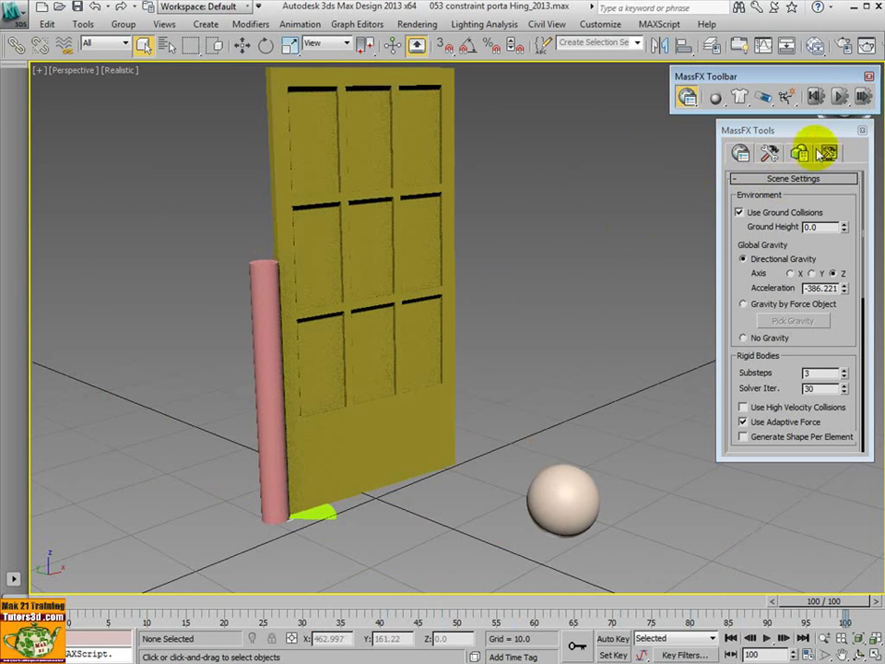
left_click(414, 402)
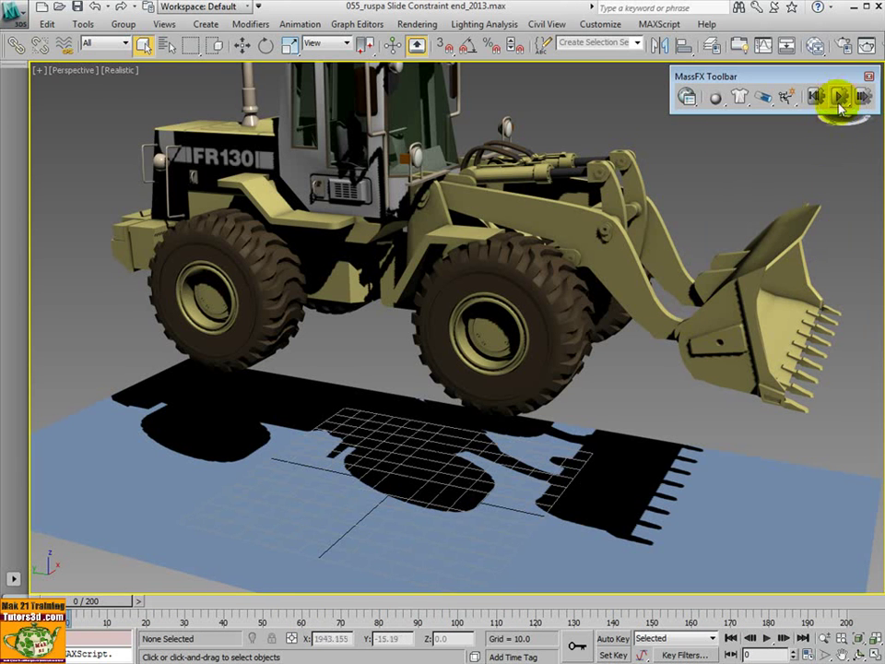
left_click(840, 98)
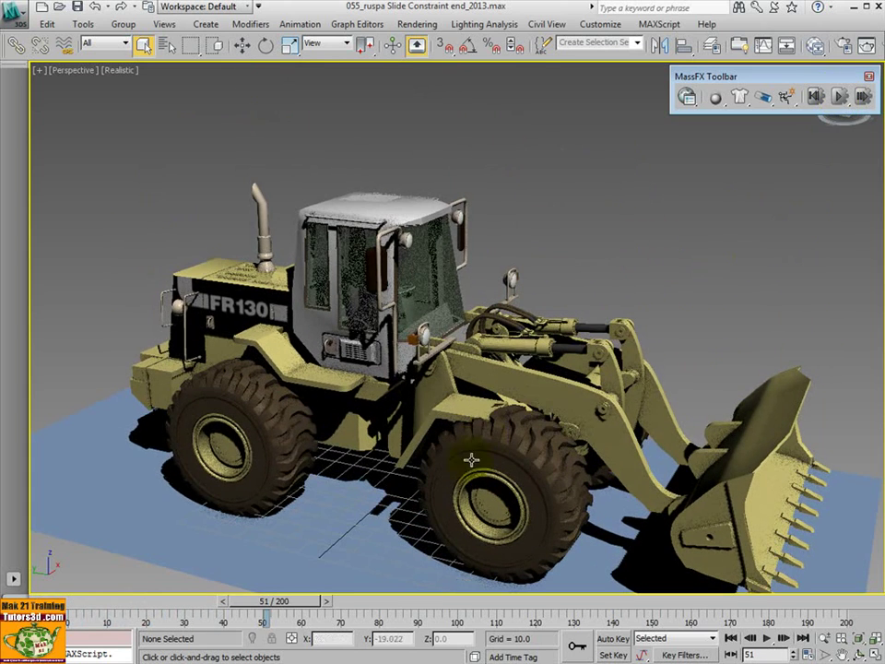
left_click(813, 96)
left_click(840, 98)
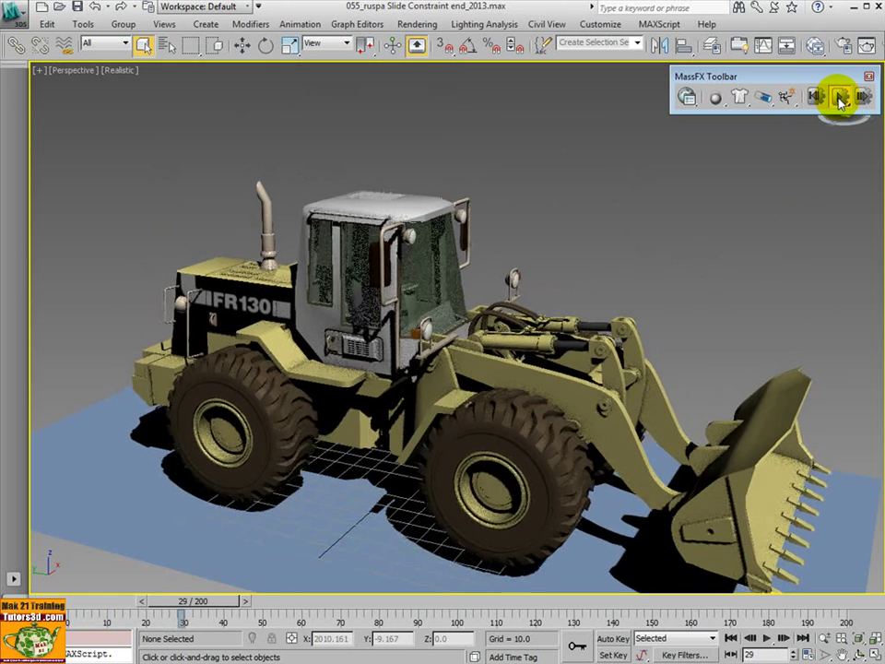
left_click(812, 97)
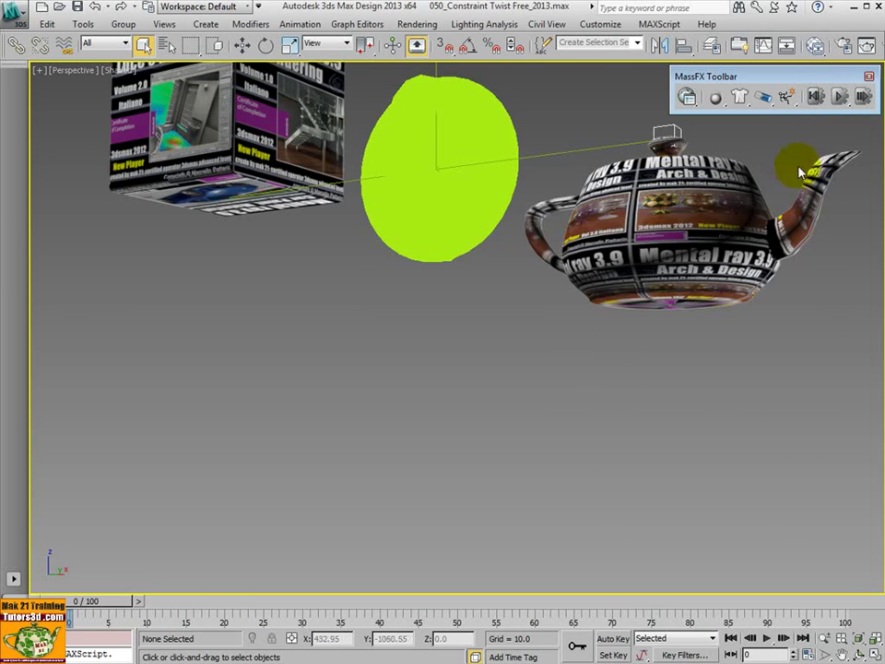
Step: Run the twist-constraint teapot simulation and browse the constraint type list
left_click(842, 98)
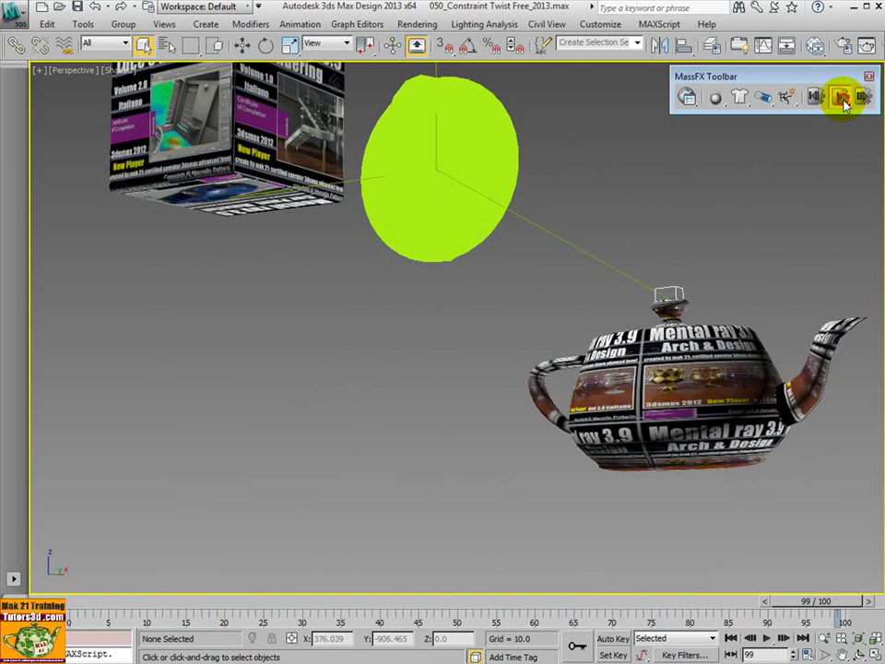
left_click(763, 97)
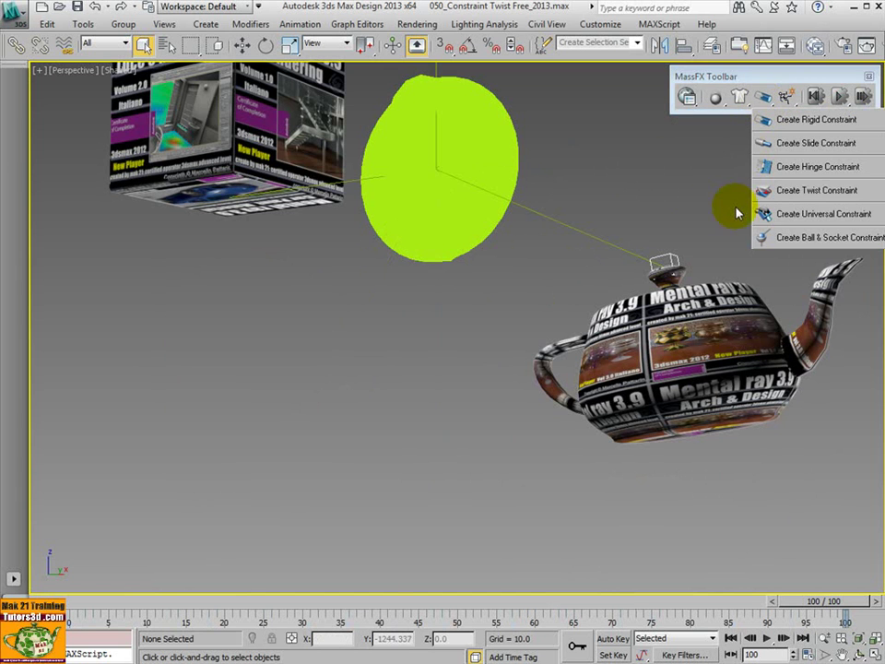
left_click(683, 191)
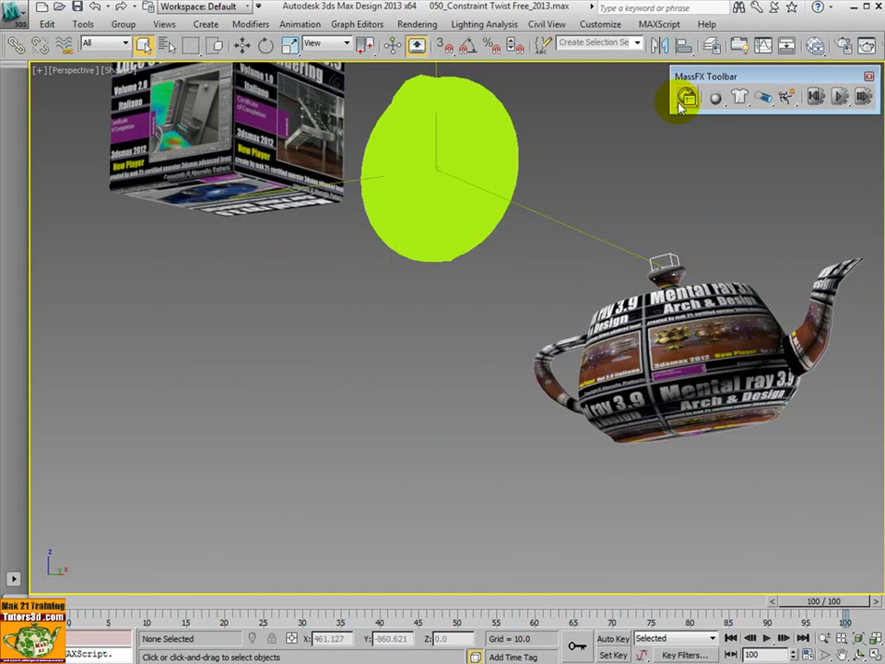
Step: Open MassFX Tools, enlarge the panel, and view the Multi-Object Editor's rigid body properties
left_click(681, 100)
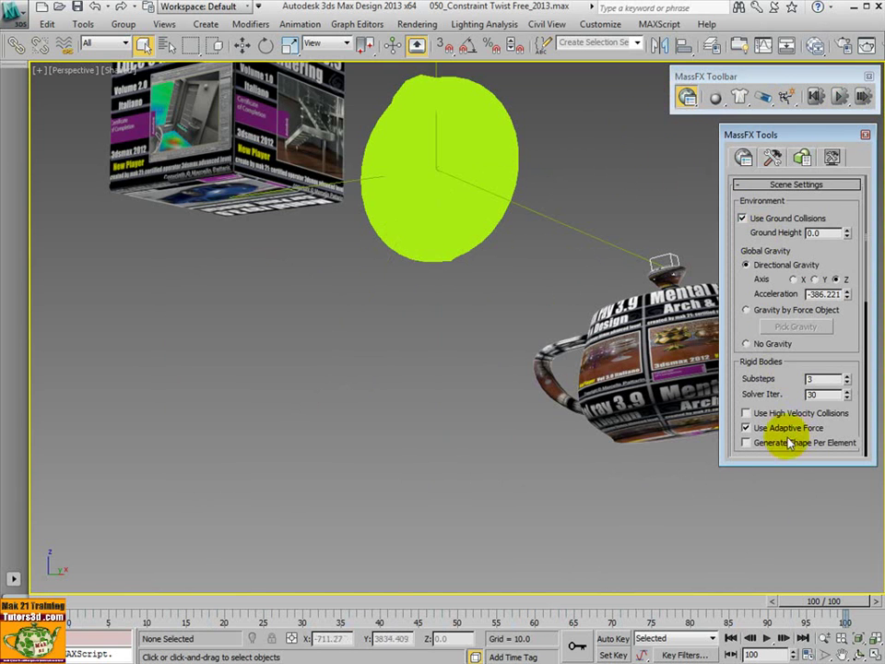
left_click_drag(796, 464, 790, 576)
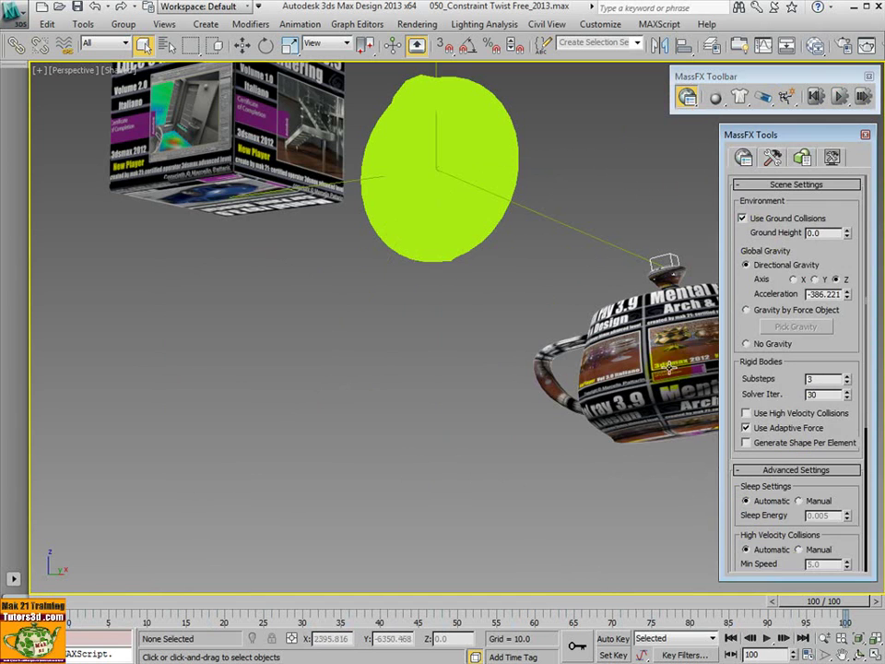
left_click(498, 267)
left_click(803, 156)
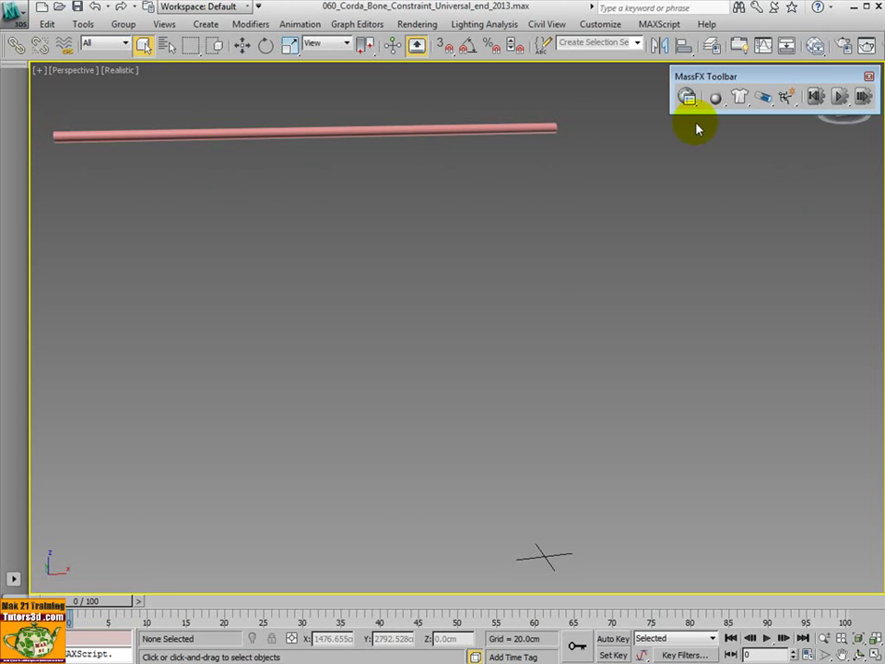
Step: Play the rod simulation until the rod bends downward, then stop it
left_click(843, 98)
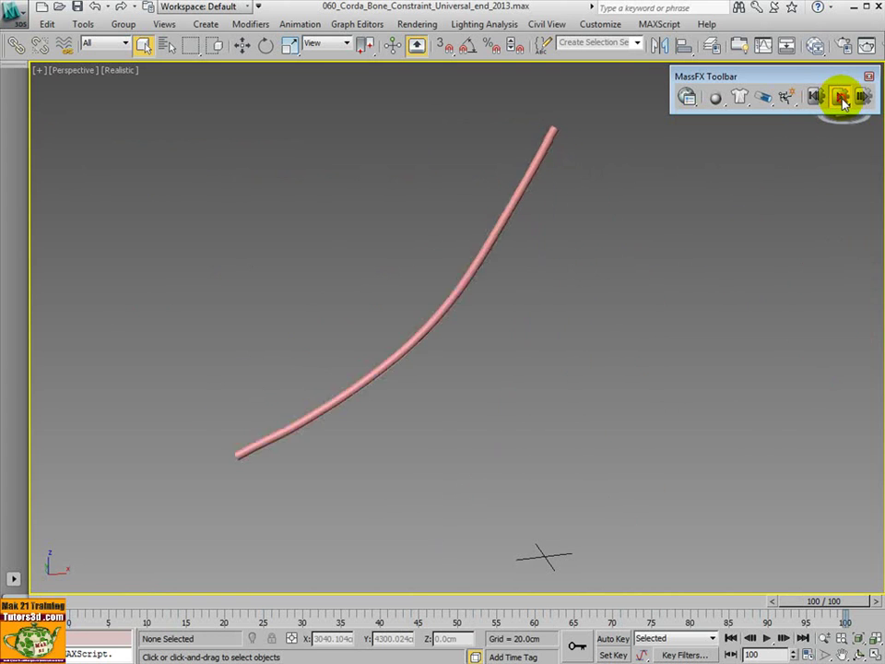
left_click(842, 98)
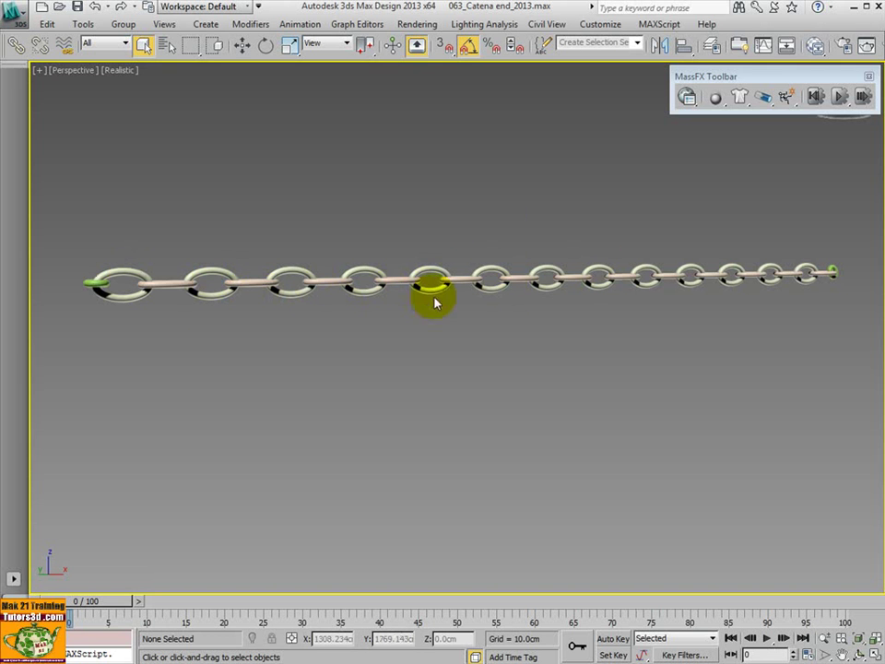
Step: Open MassFX Tools, dock the Command Panel, and inspect Catena22's rigid body modifier settings
left_click(687, 100)
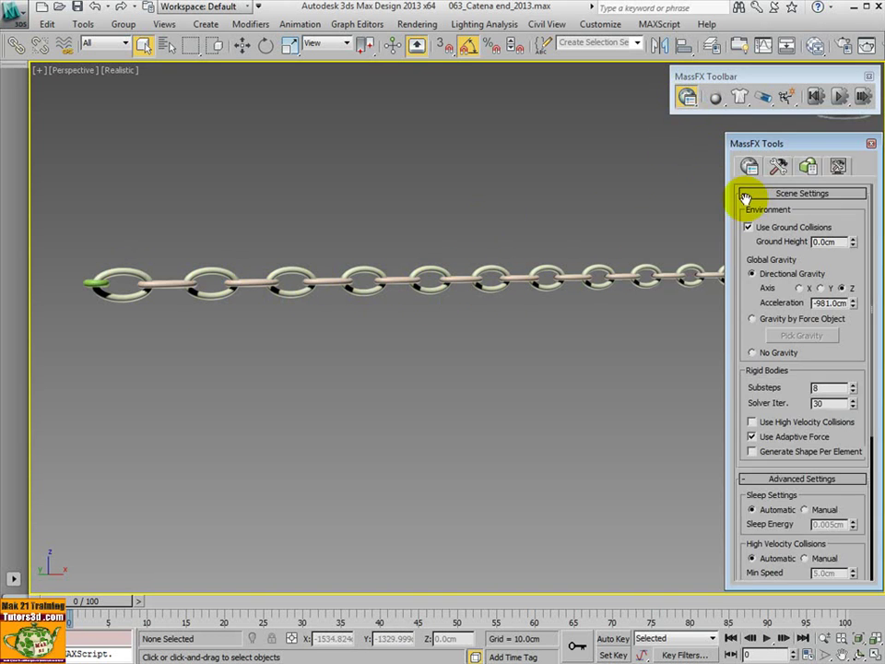
right_click(610, 53)
left_click(653, 92)
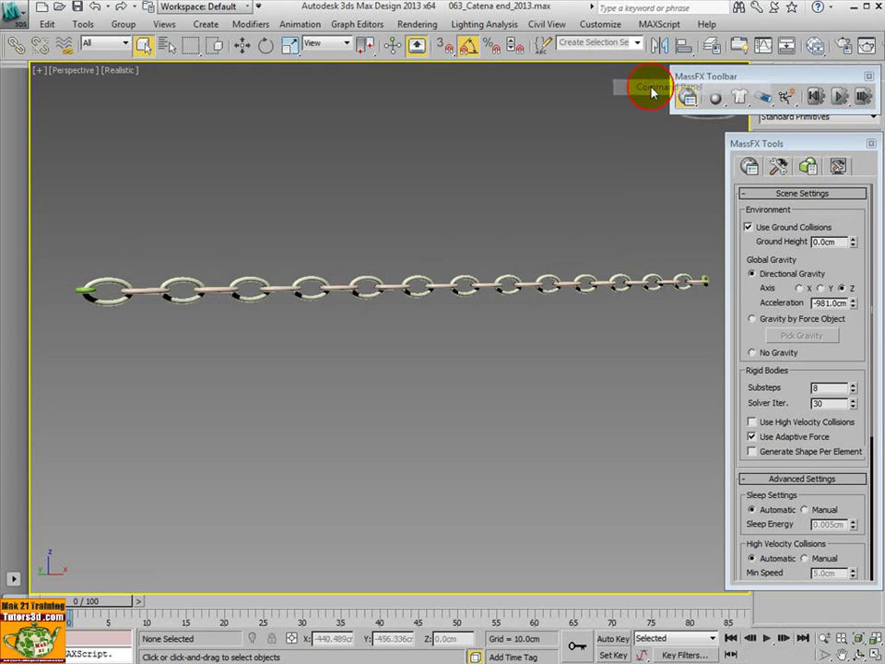
left_click_drag(776, 134, 618, 138)
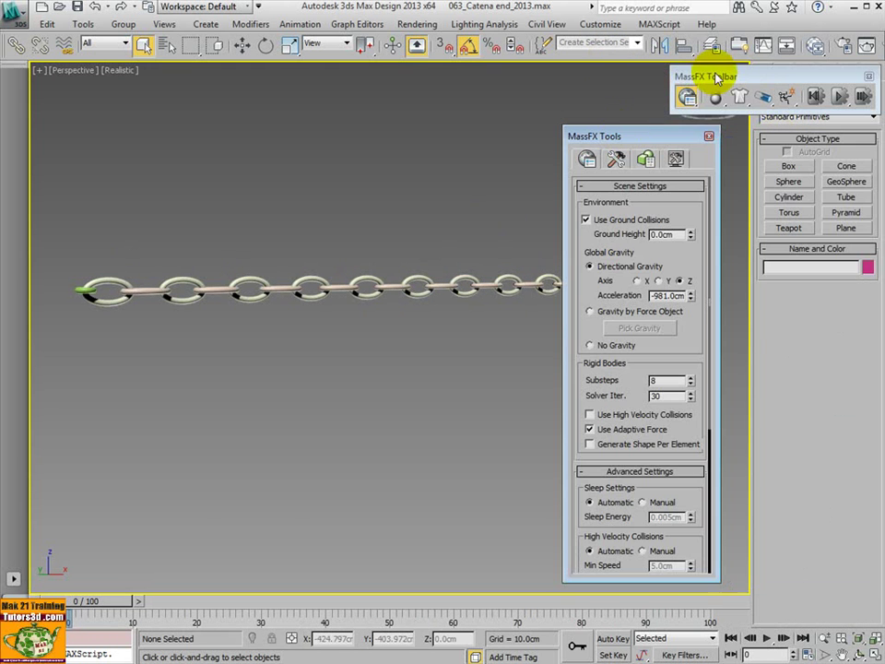
left_click_drag(719, 76, 568, 79)
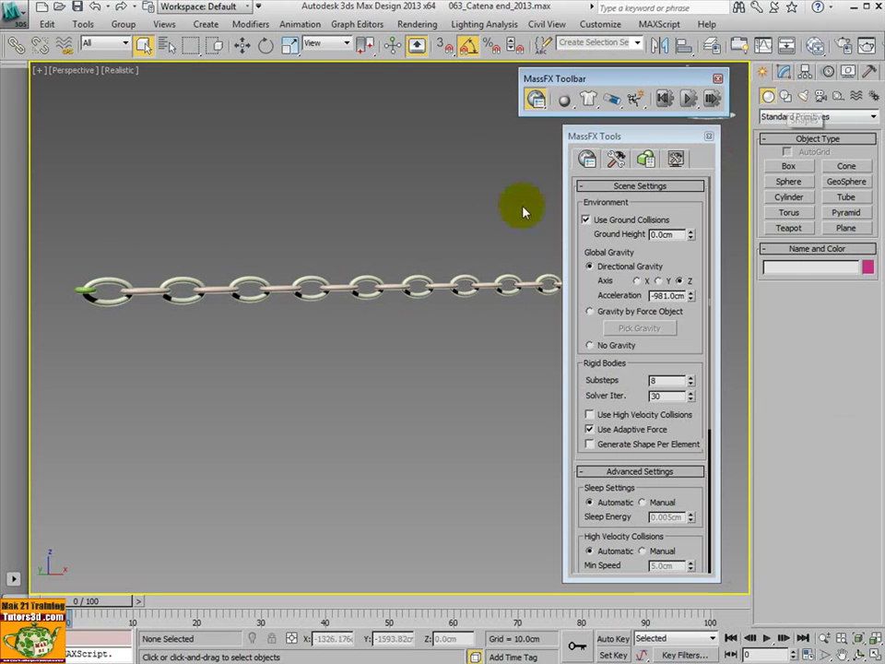
left_click(138, 291)
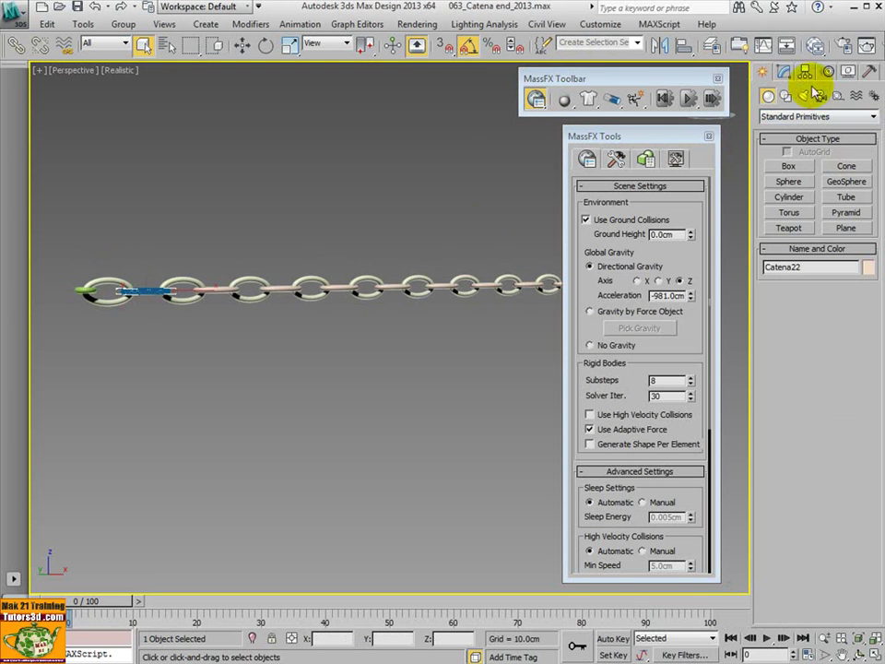
left_click(805, 72)
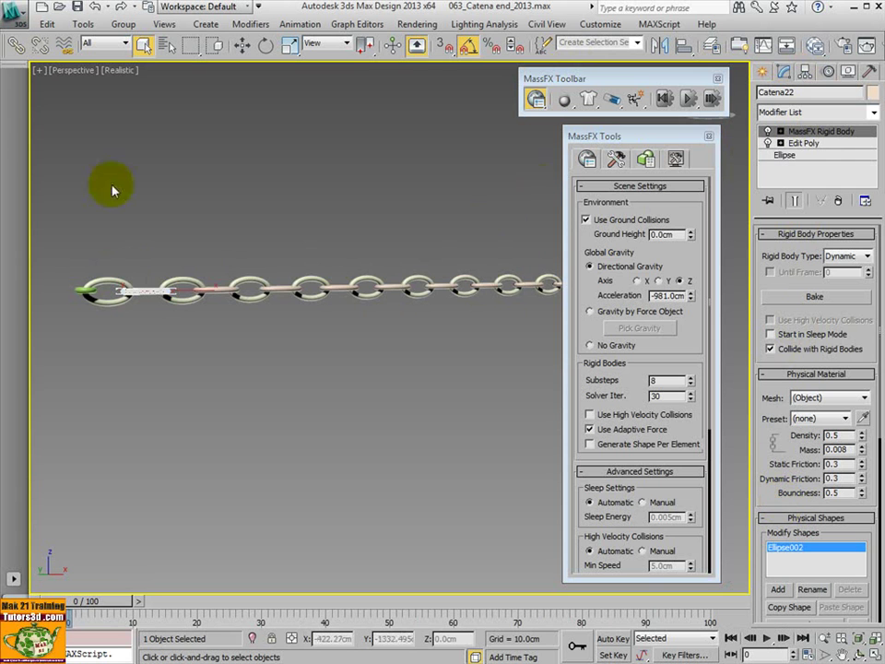
Step: Hide the Command Panel, move the MassFX toolbar back right, and start the chain simulation
right_click(573, 55)
left_click(643, 91)
left_click_drag(643, 85, 785, 87)
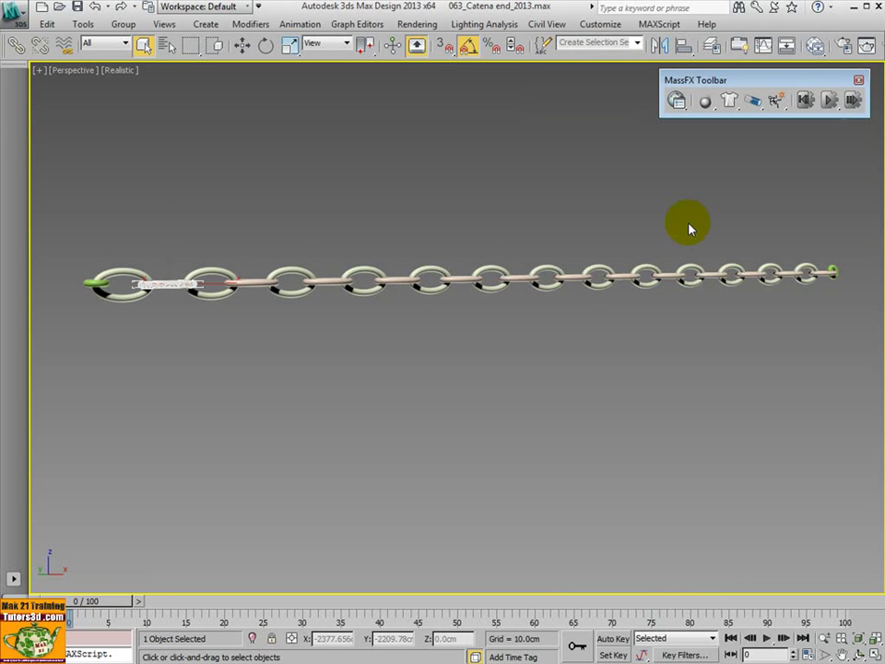
left_click(832, 101)
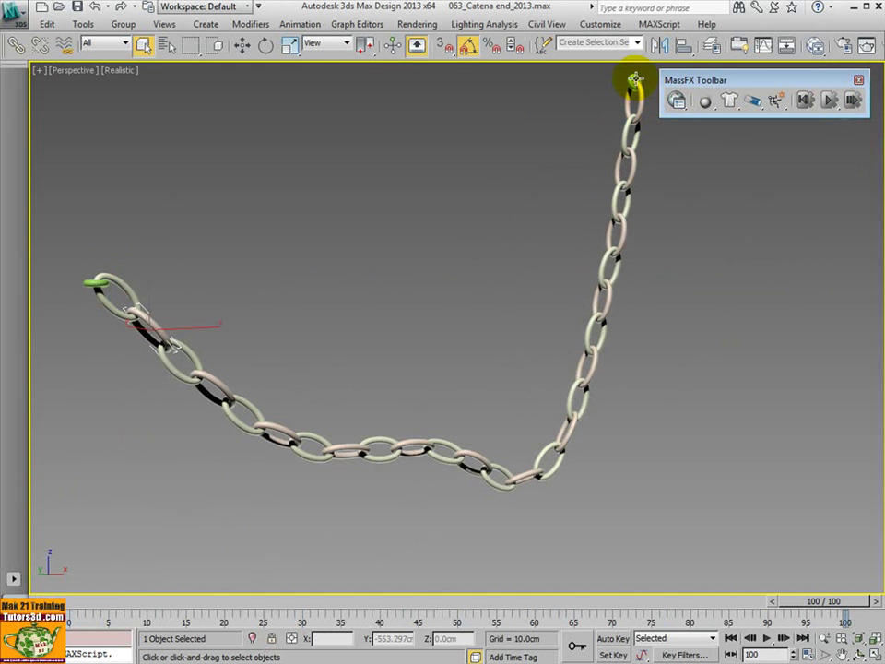
Step: Reset and replay the chain simulation, pause at frame 69, and open World Parameters
left_click(804, 100)
left_click(831, 104)
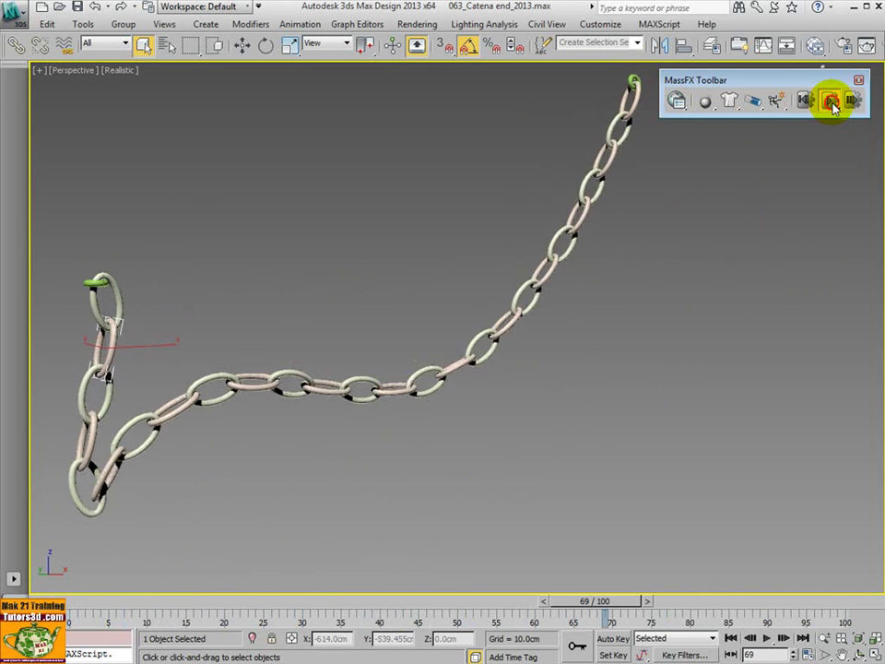
left_click(831, 101)
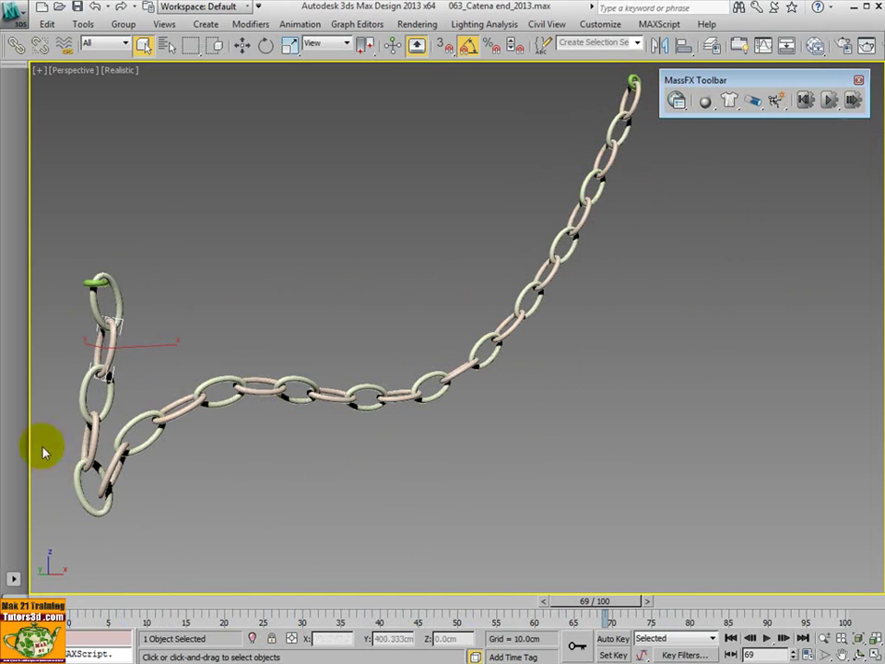
left_click(678, 103)
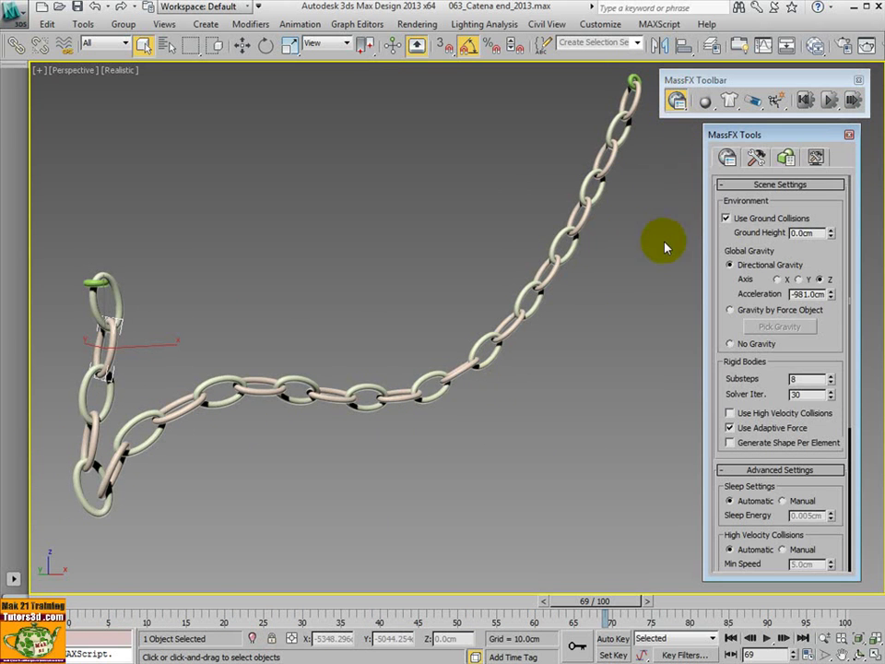
Step: Show the Simulation tab's Utilities, then review and close the MassFX Explorer listing Catena links
left_click(756, 158)
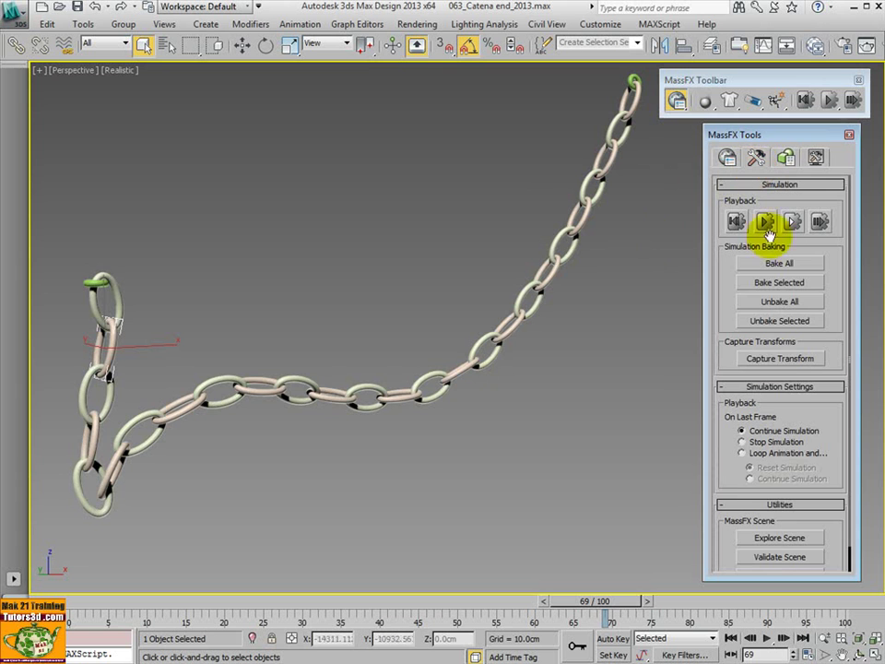
scroll(718, 480, "down", 2)
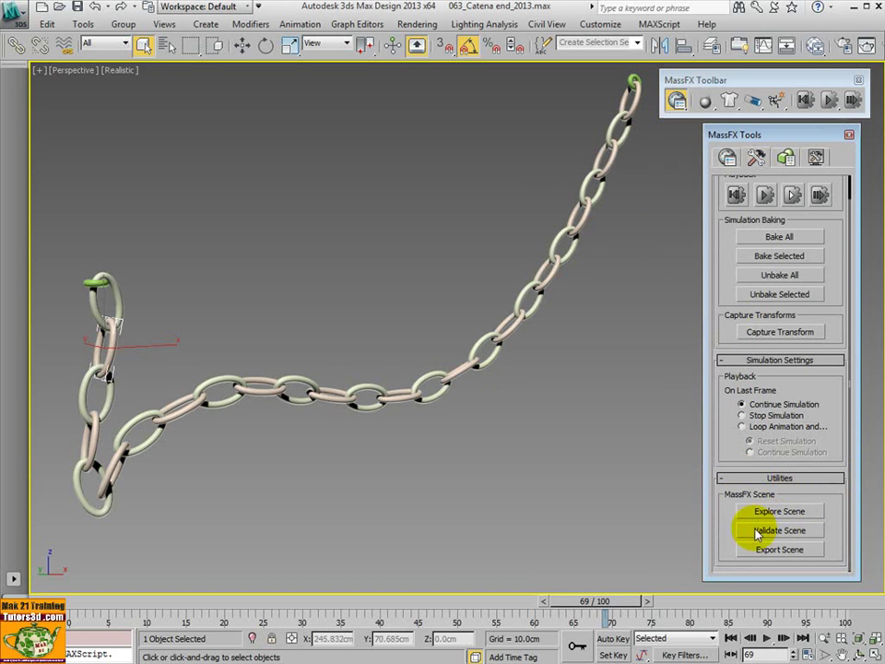
left_click(800, 509)
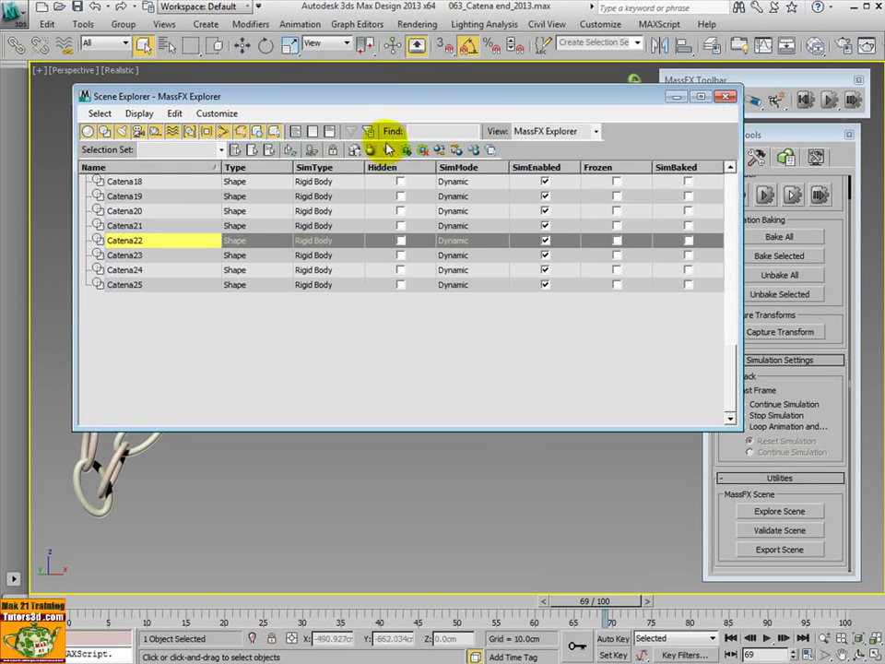
left_click_drag(404, 94, 369, 247)
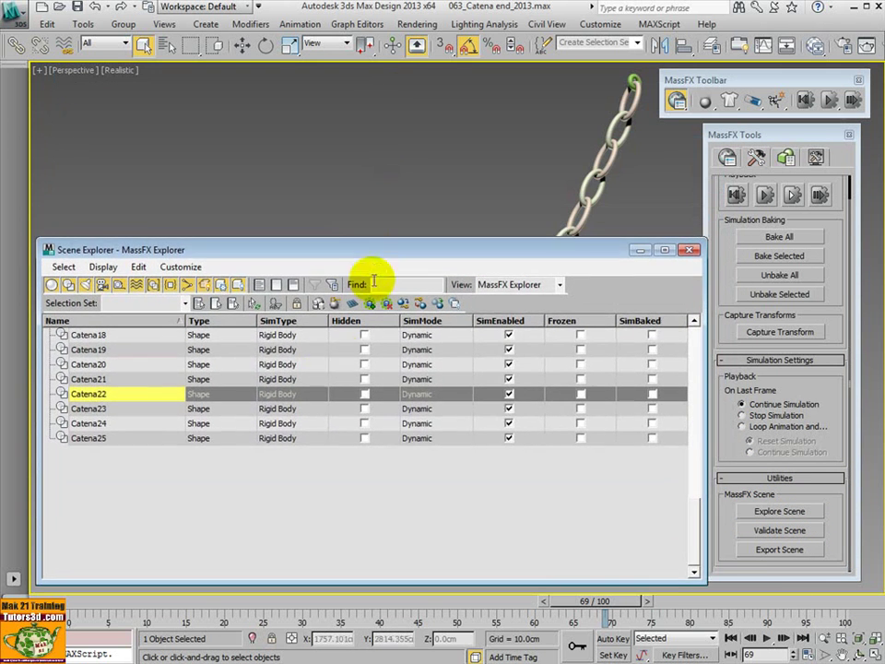
left_click(689, 251)
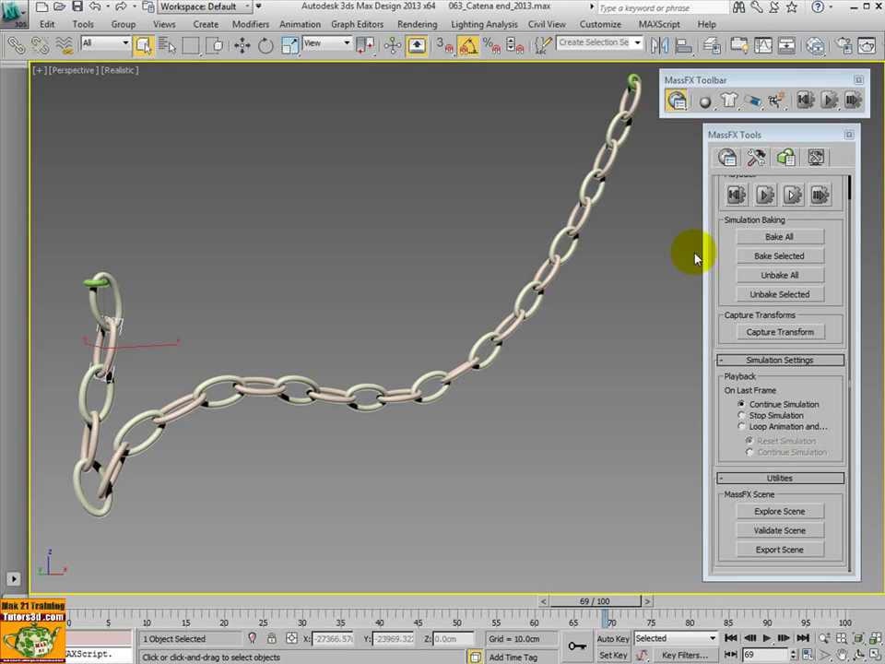
Step: Open the Validate Scene window and close it without validating
left_click(779, 532)
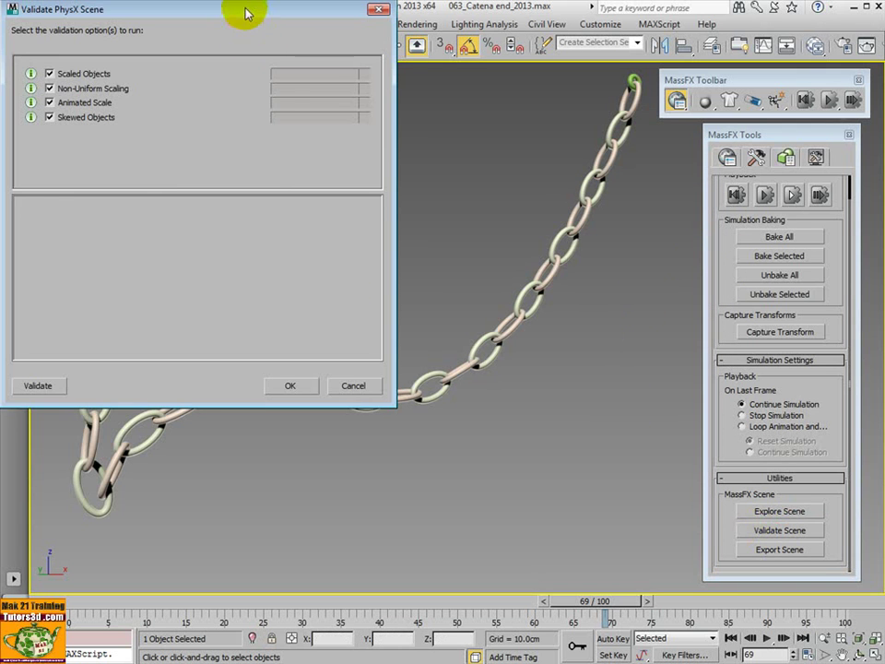
left_click_drag(239, 14, 460, 133)
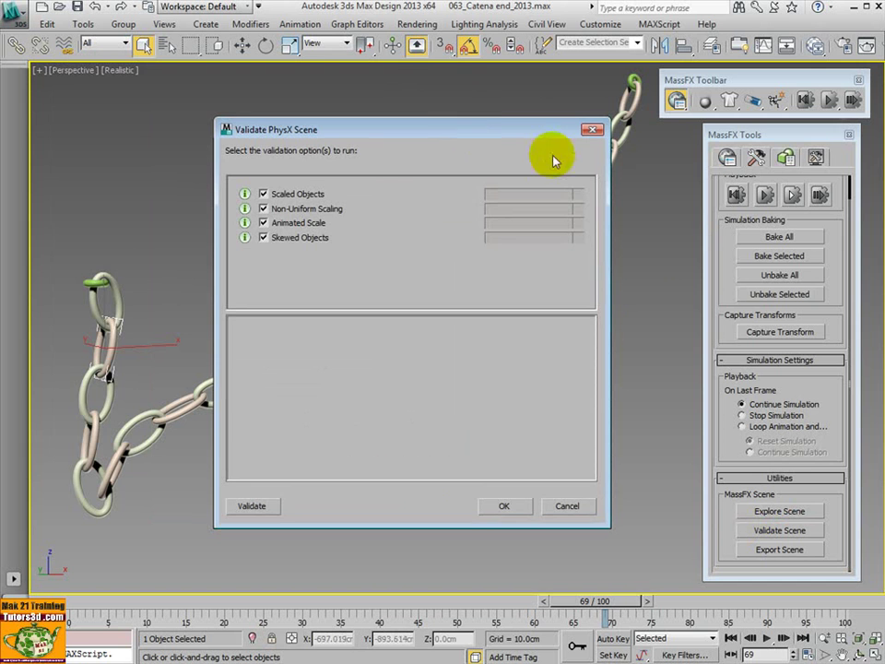
left_click(592, 130)
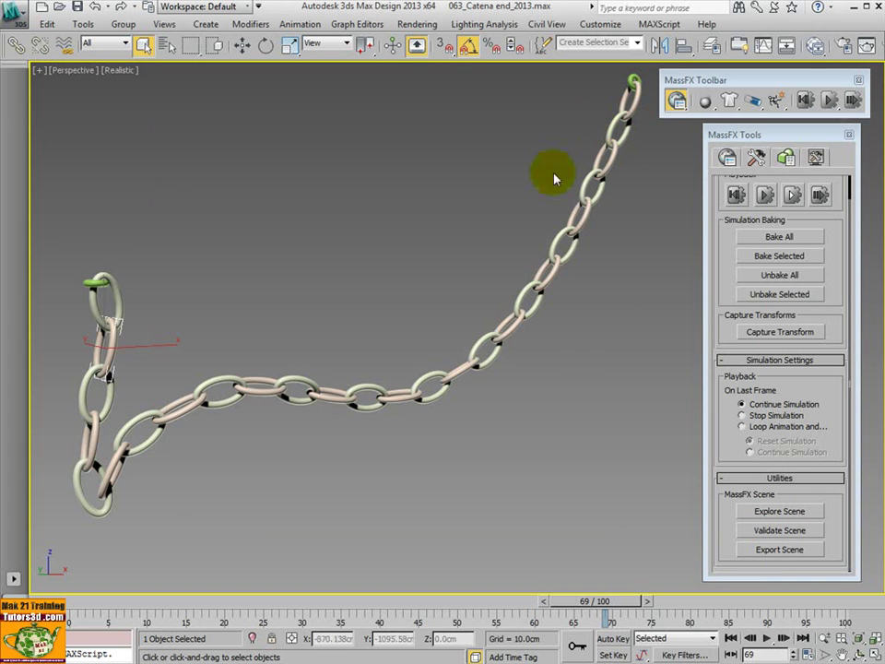
Step: Name an export 'dfsdf', close PhysX Export Options without exporting, and show the Display options
left_click(776, 549)
left_click_drag(233, 13, 441, 117)
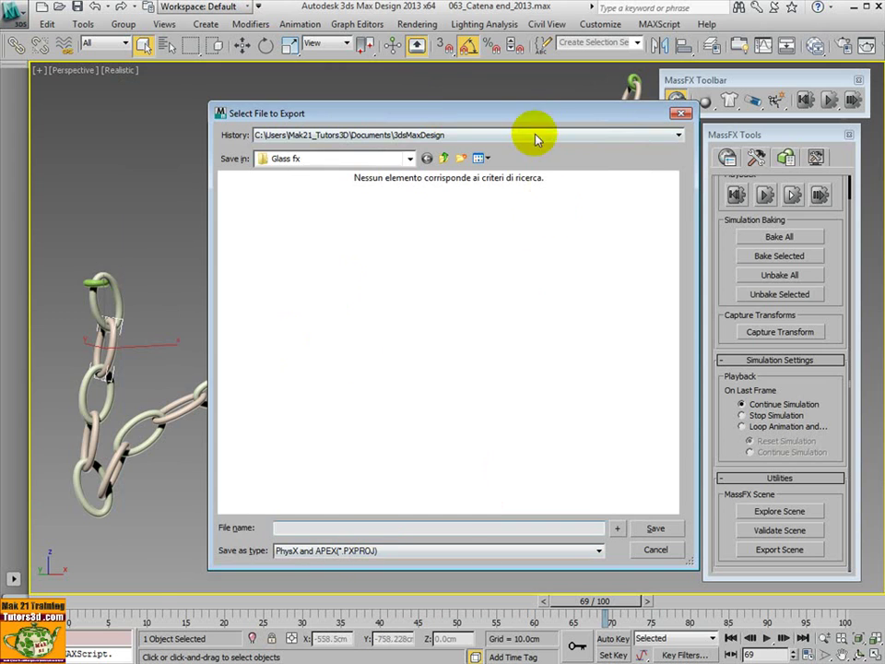
left_click_drag(532, 121, 497, 130)
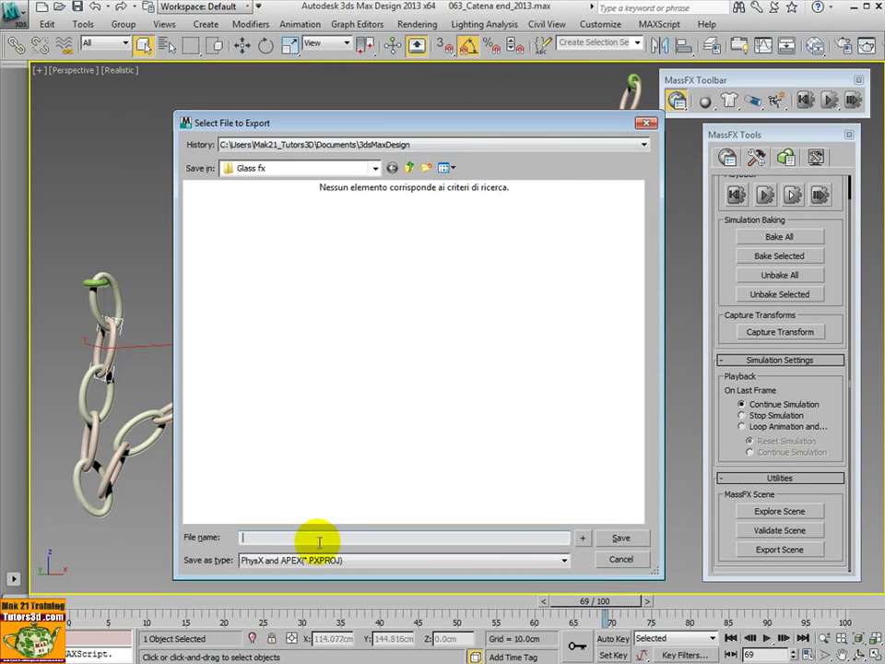
type("dfsdf")
left_click(633, 538)
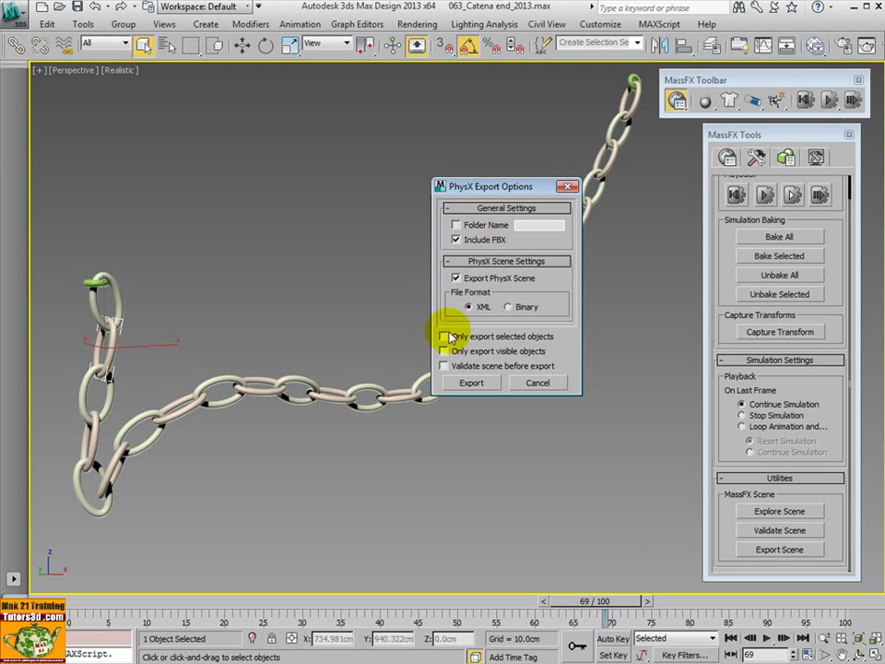
left_click_drag(513, 197, 608, 343)
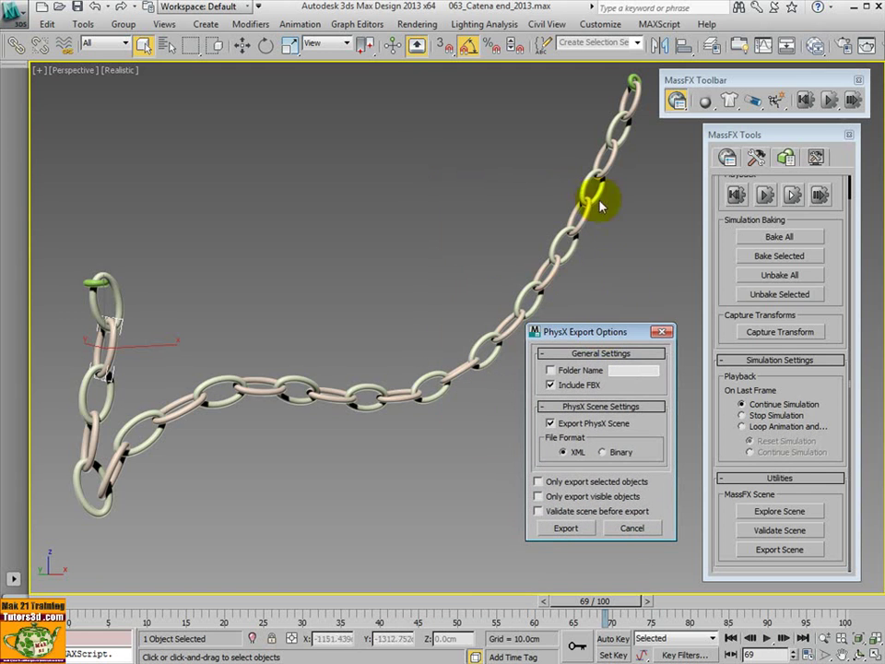
left_click(662, 332)
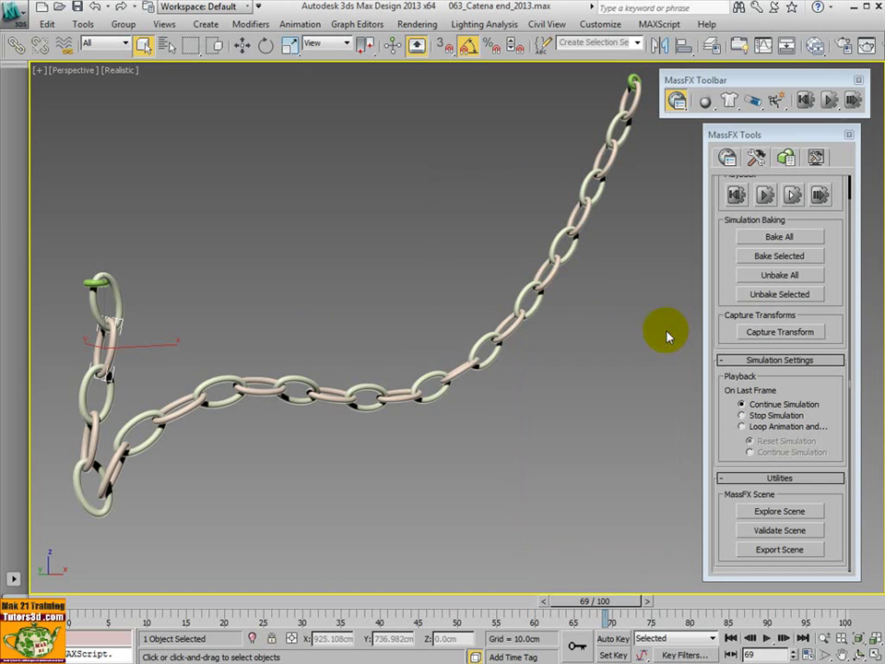
left_click(816, 157)
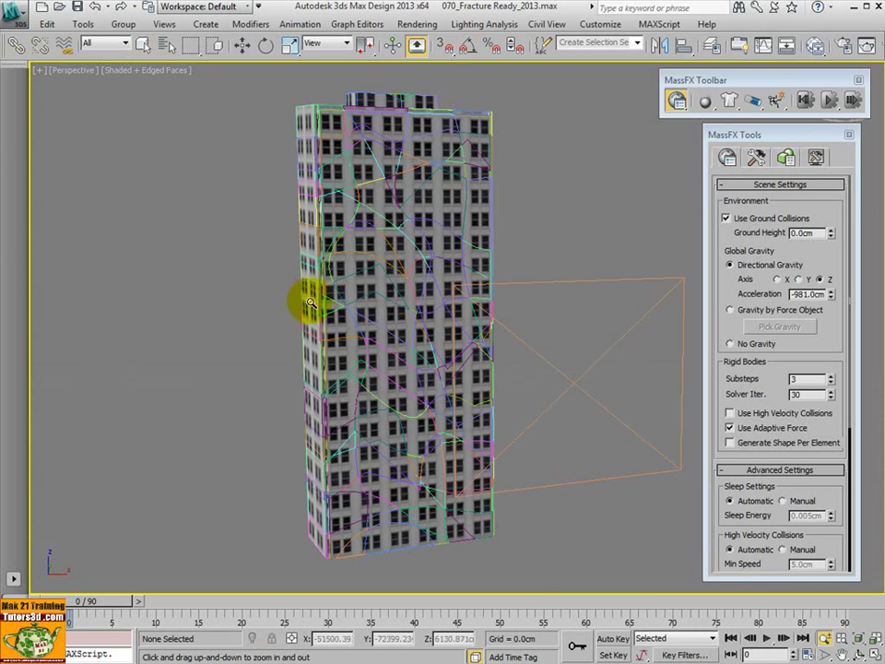
Step: Move a fracture piece out of the building, undo it, and view Multi-Object Editor rigid body types
right_click(259, 282)
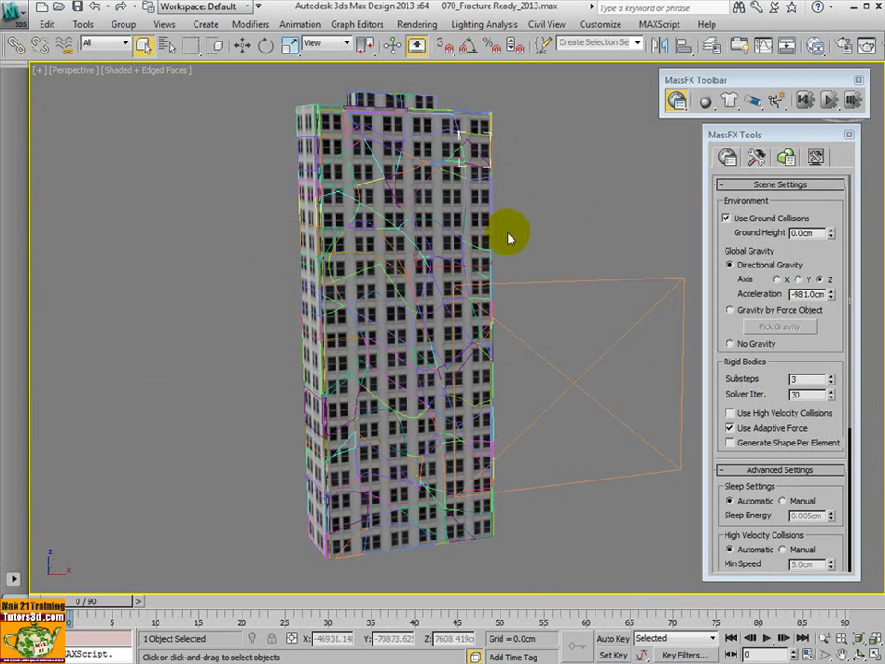
left_click(405, 263)
left_click(242, 45)
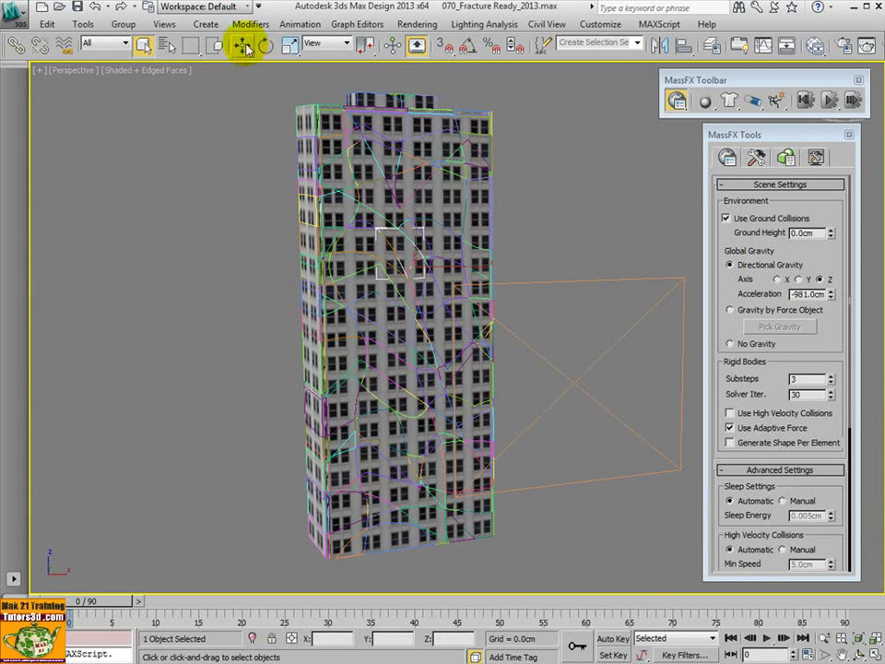
left_click_drag(471, 265, 272, 258)
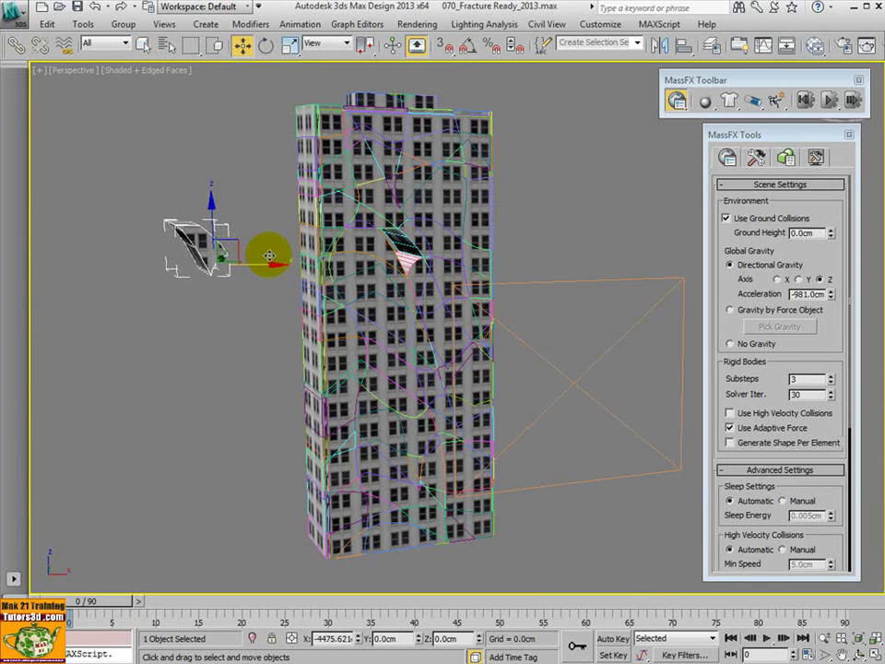
left_click(97, 6)
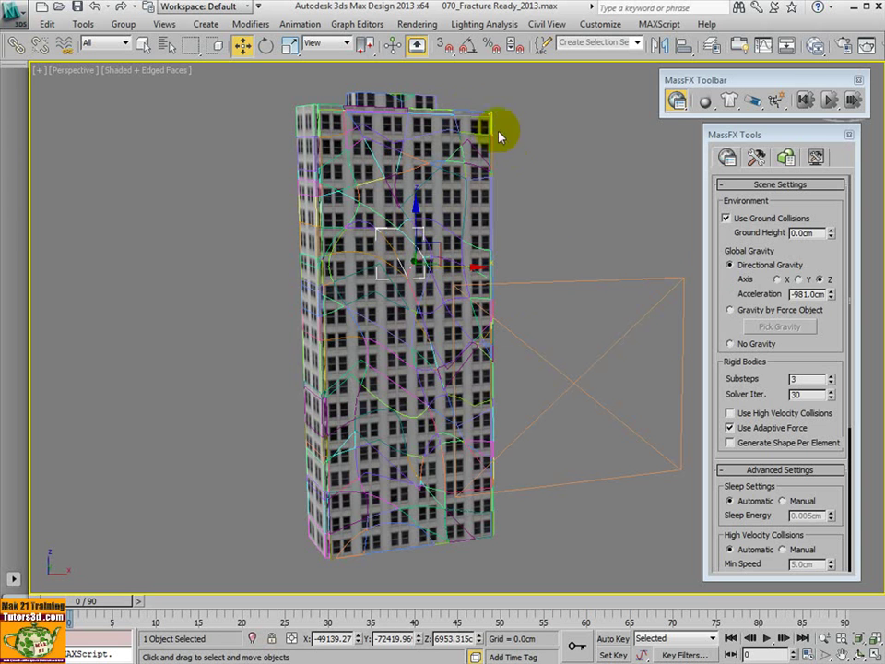
left_click(785, 158)
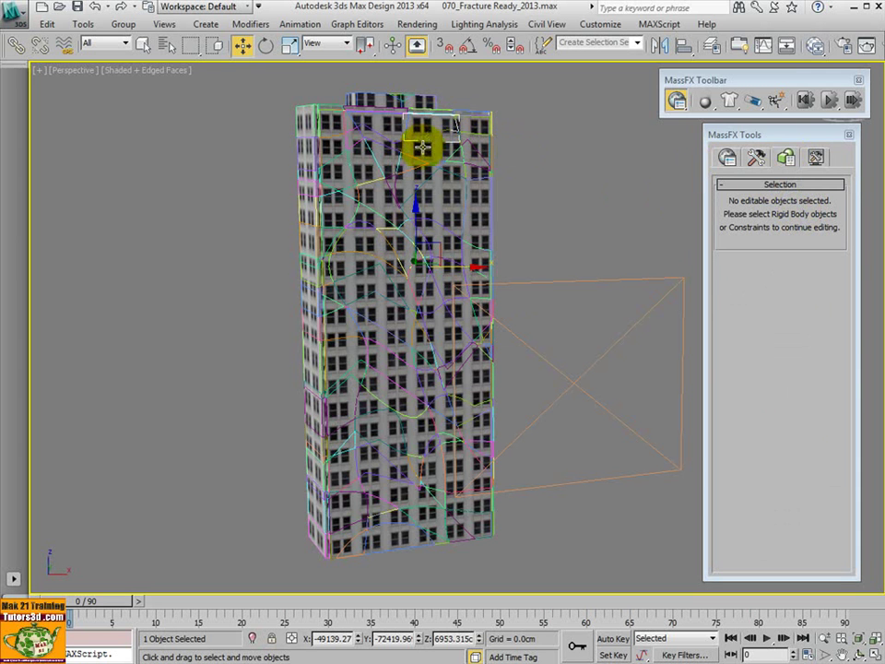
left_click(707, 104)
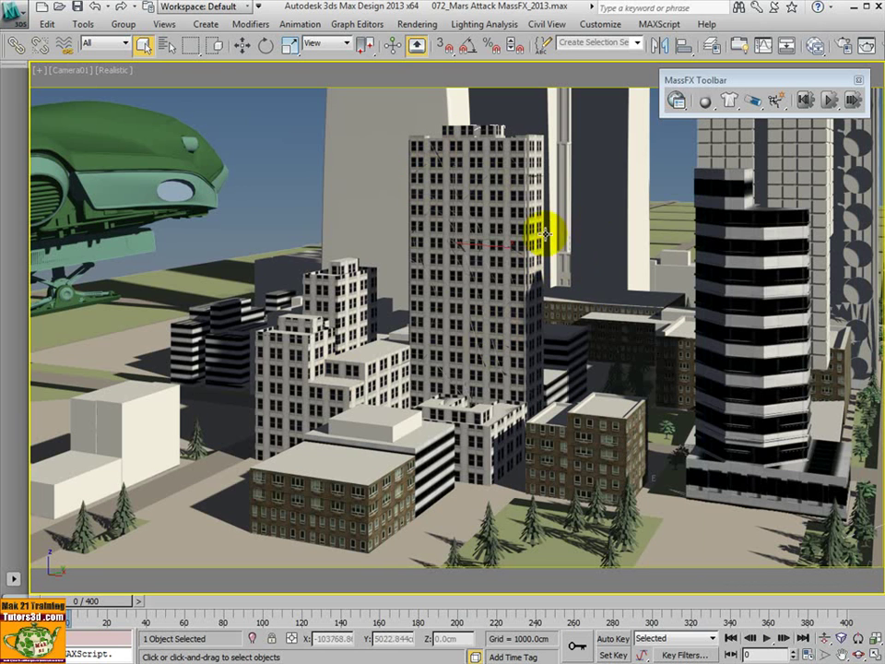
Step: Run the city simulation until the tower shatters, stop it, then open another file discarding changes
left_click(832, 99)
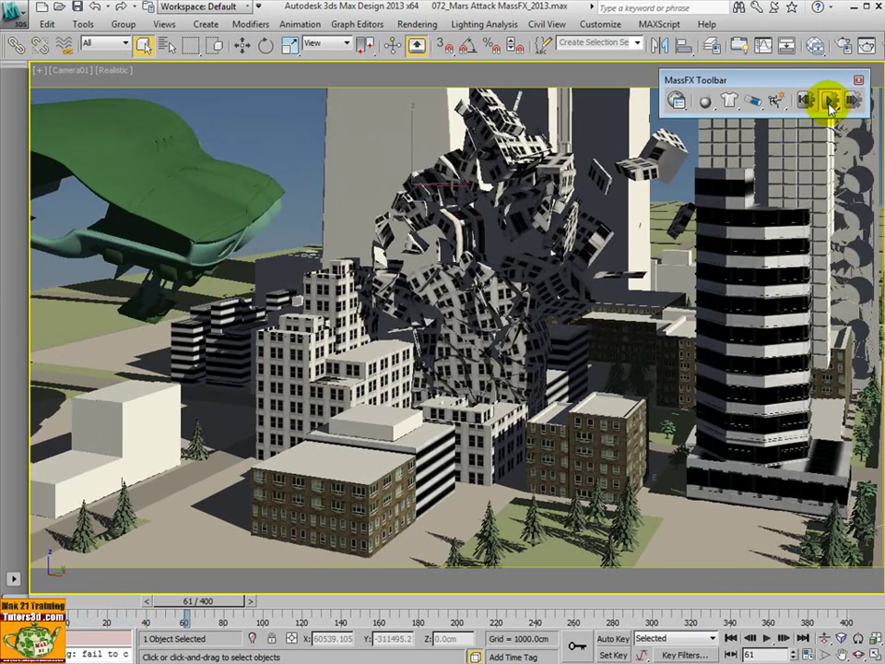
left_click(829, 101)
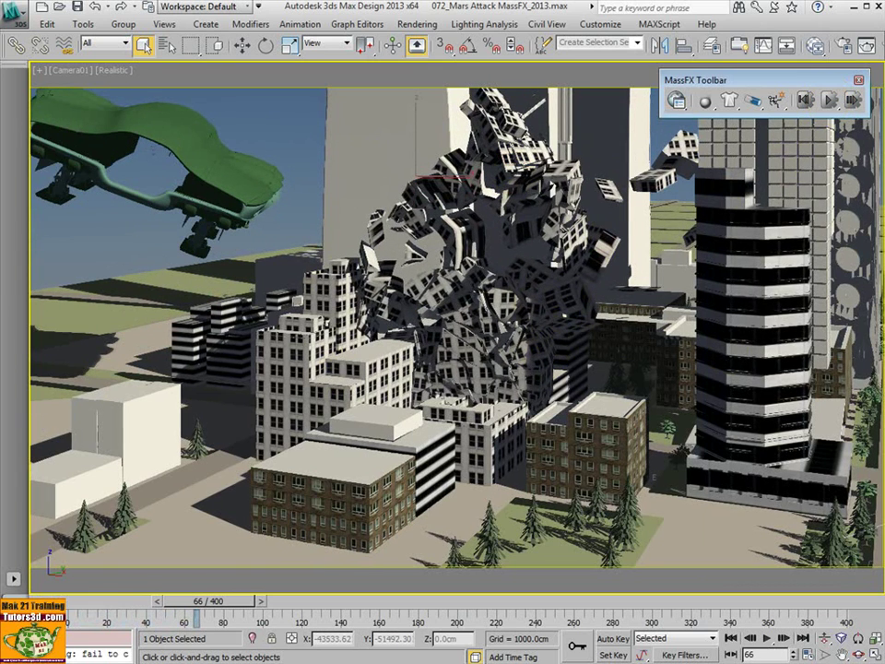
left_click_drag(518, 361, 520, 362)
left_click(564, 371)
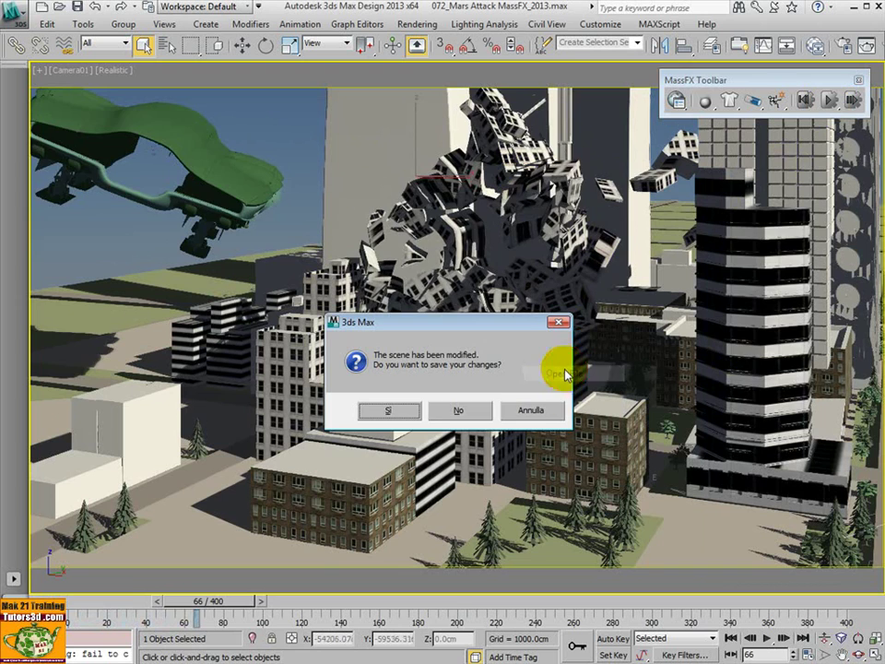
left_click(480, 412)
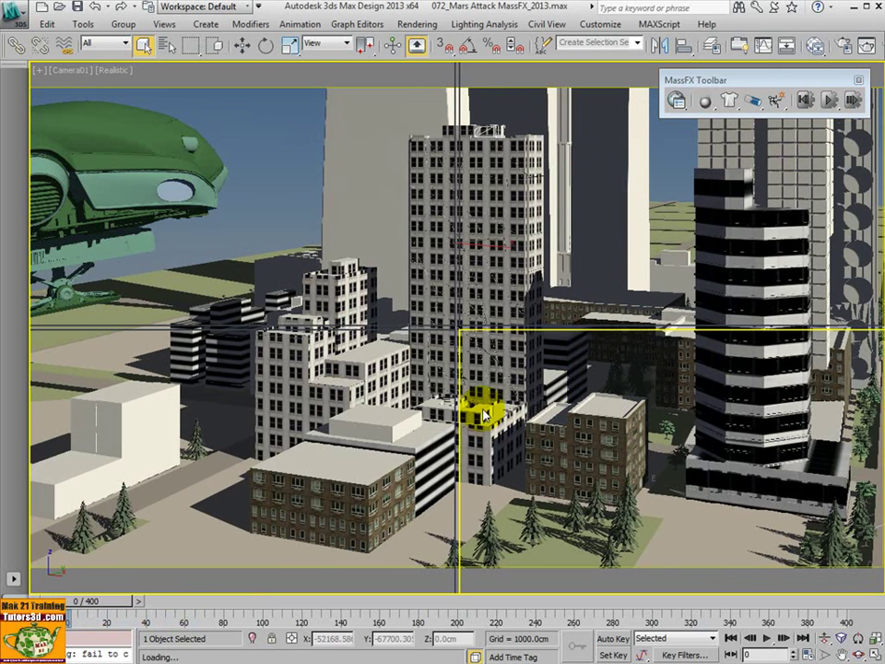
Step: Play the baked Mars Attack tower collapse, then stop to return to frame 1
left_click(771, 637)
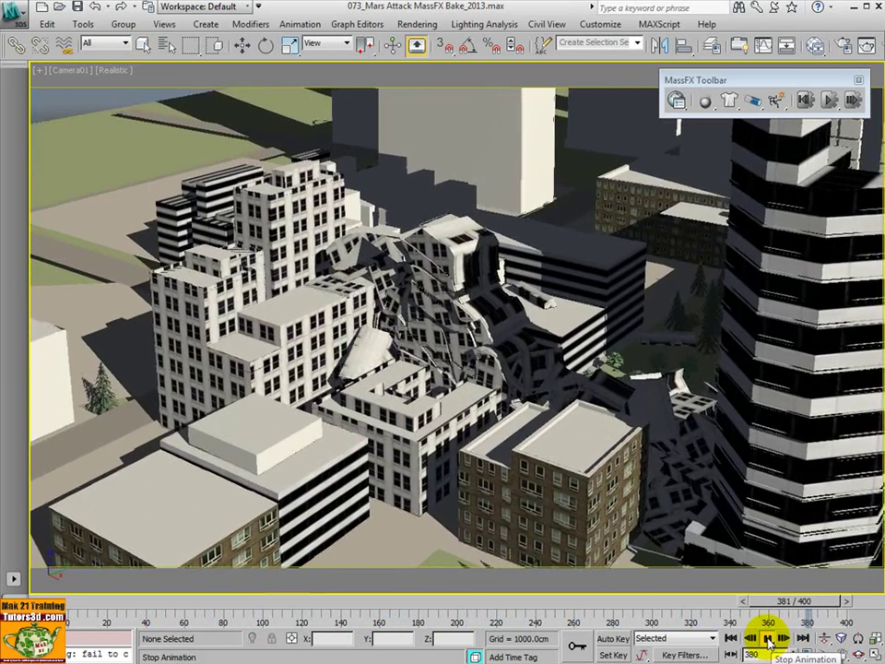
left_click(765, 637)
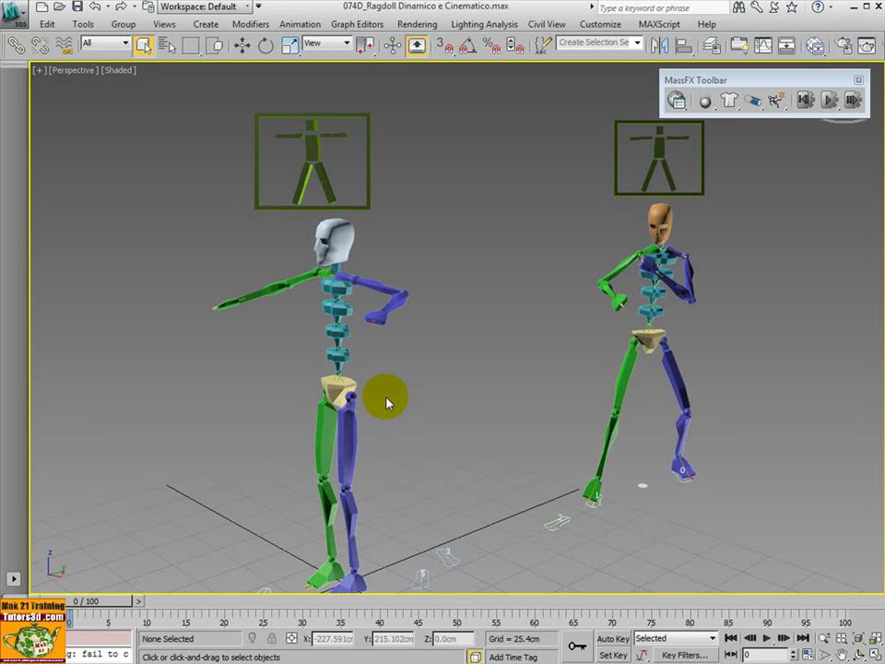
left_click(773, 106)
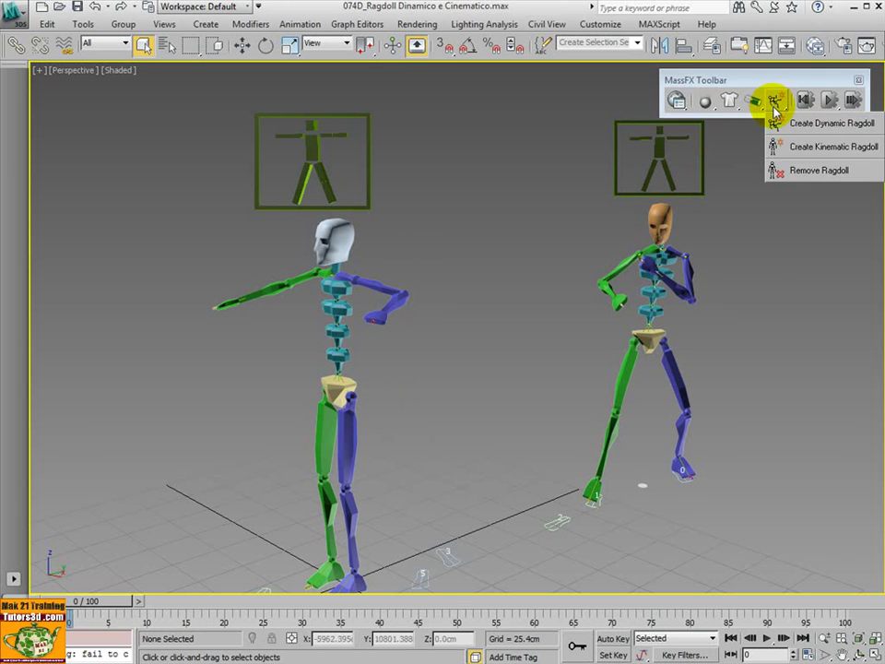
left_click(737, 254)
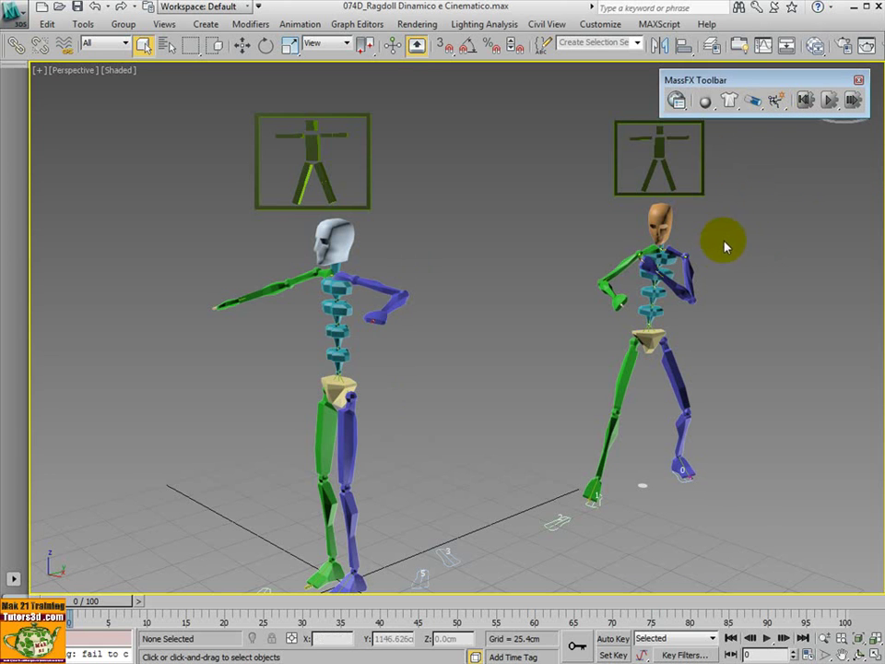
left_click(672, 192)
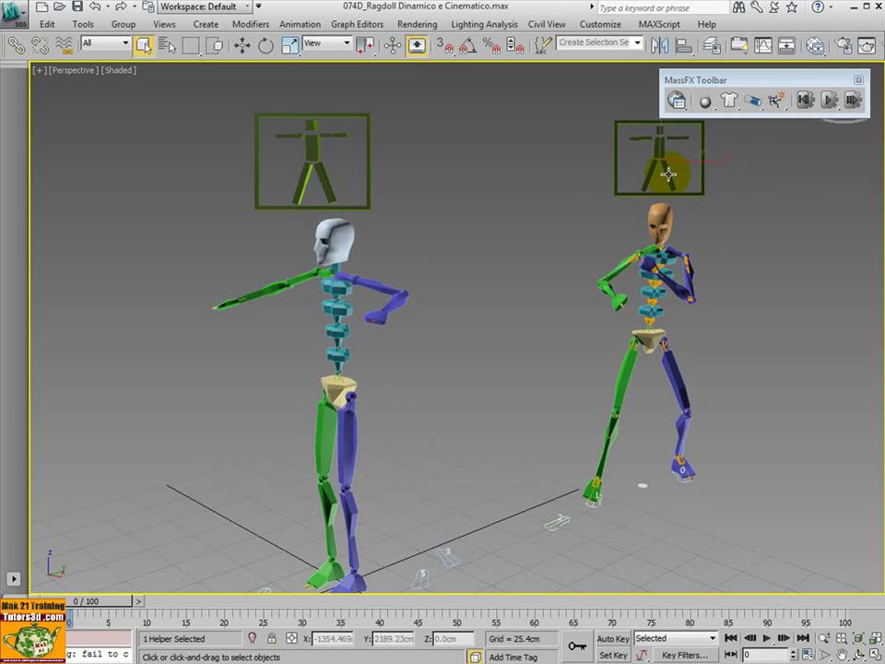
key("3")
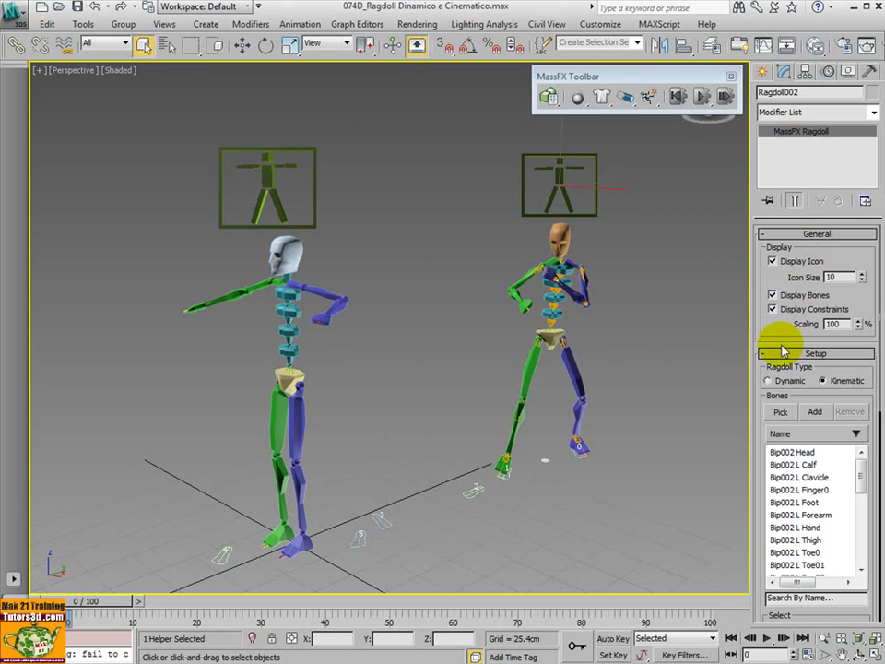
mouse_move(770, 330)
left_mouse_down()
mouse_move(765, 110)
mouse_move(750, 37)
mouse_move(774, 405)
left_mouse_up()
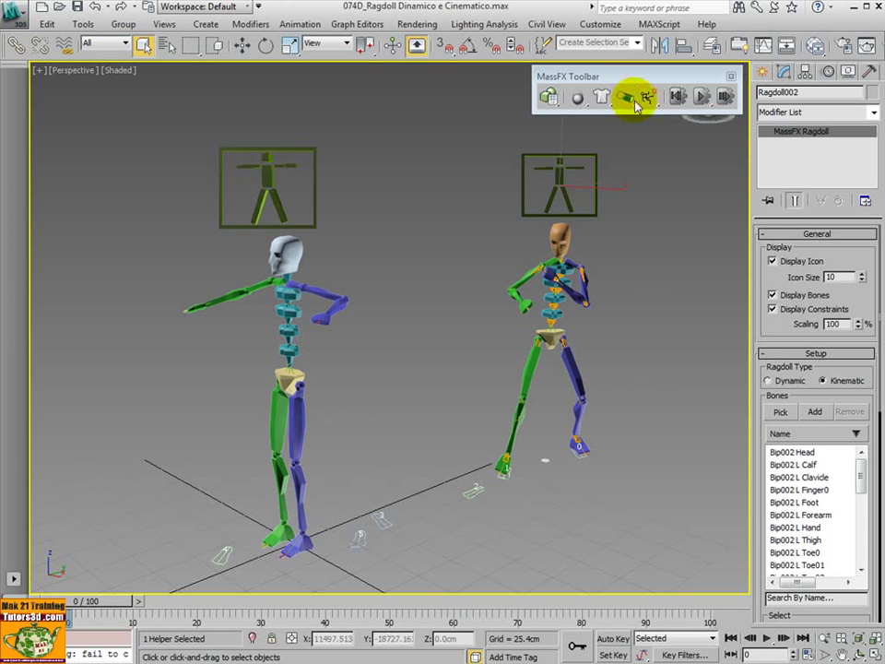
right_click(624, 52)
left_click(632, 89)
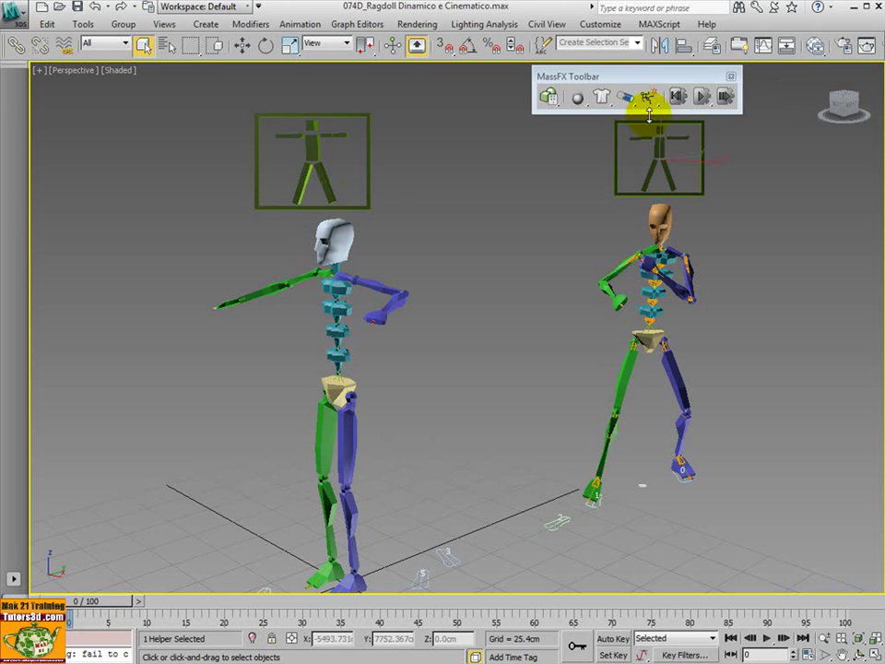
left_click_drag(682, 78, 799, 89)
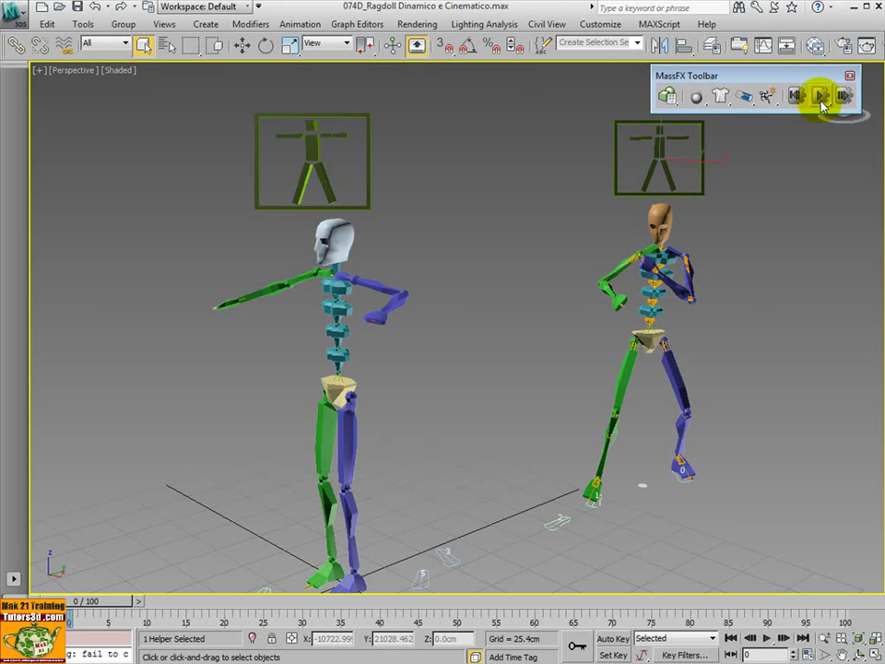
left_click(821, 98)
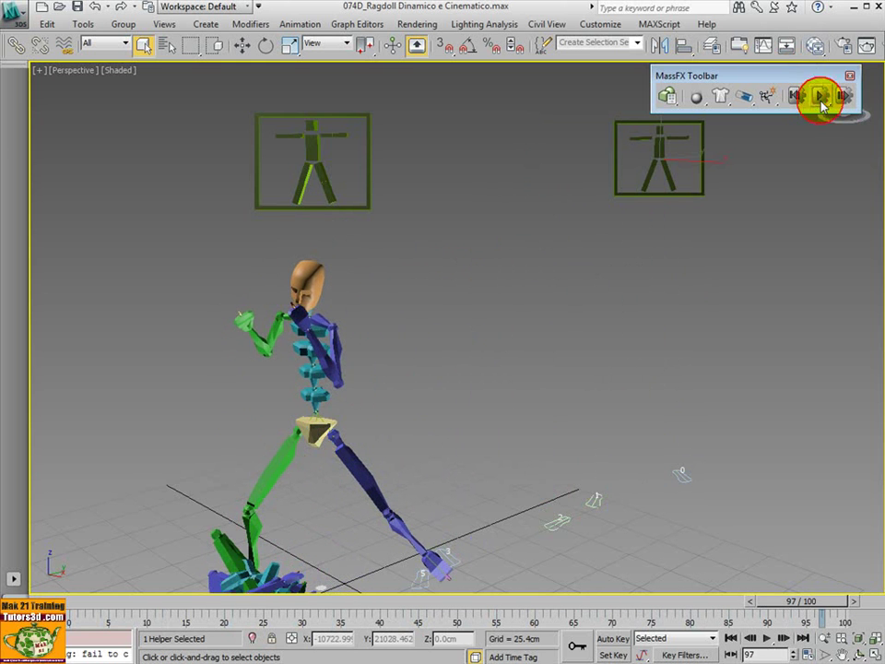
left_click(794, 96)
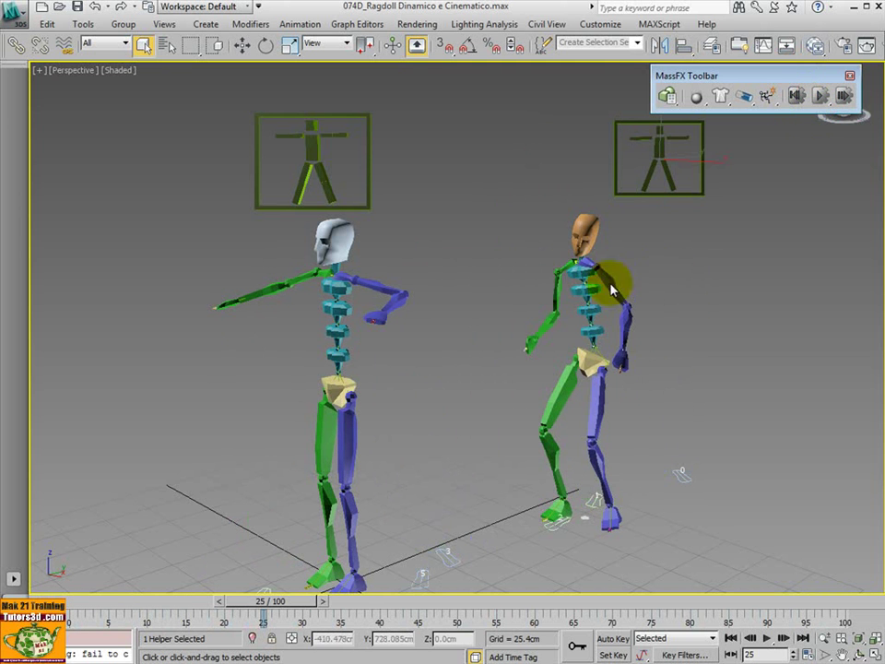
left_click(818, 96)
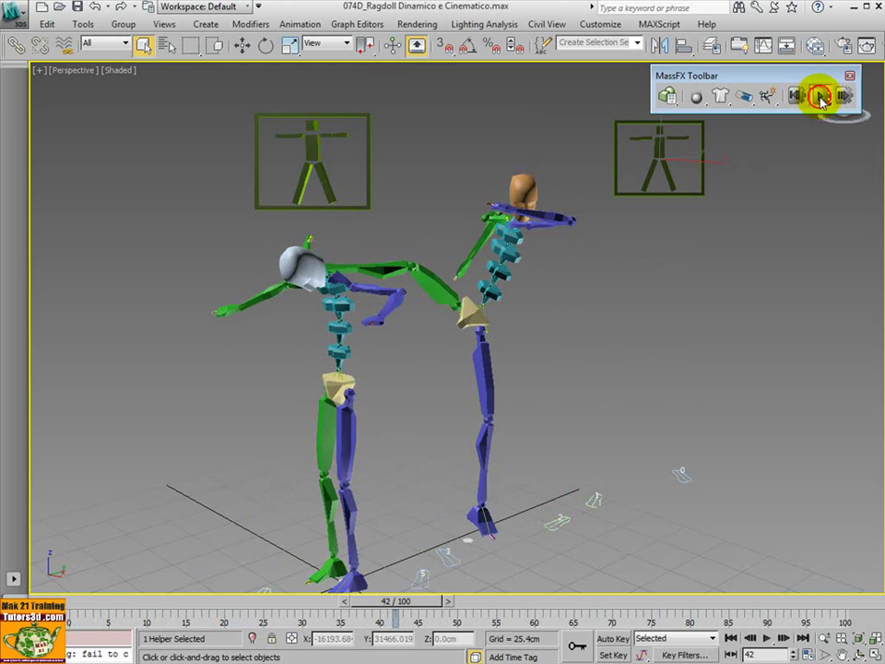
left_click(819, 98)
left_click(798, 97)
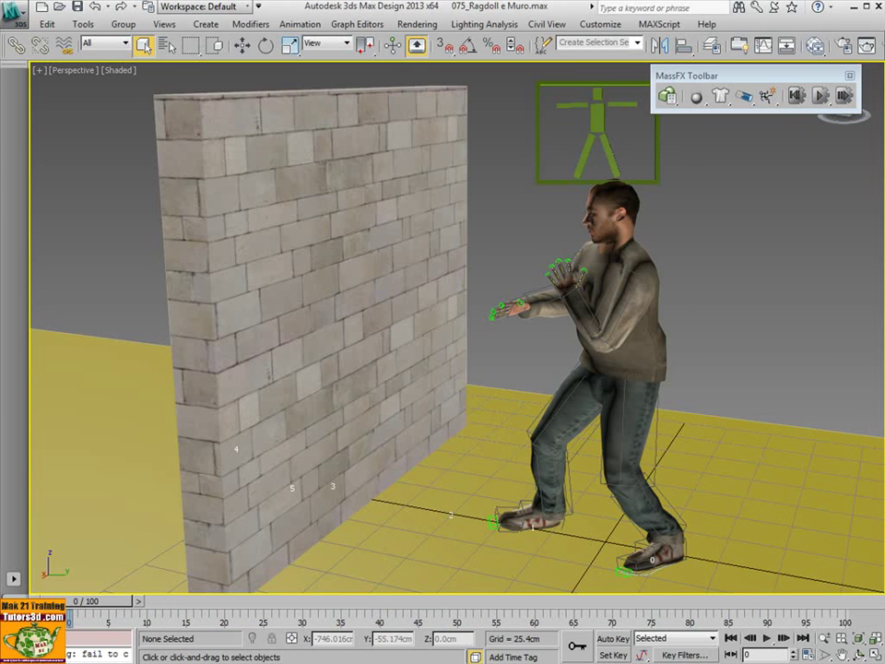
Step: Run and reset the brick-wall MassFX simulation twice, pausing mid-collapse on the second run
left_click(821, 96)
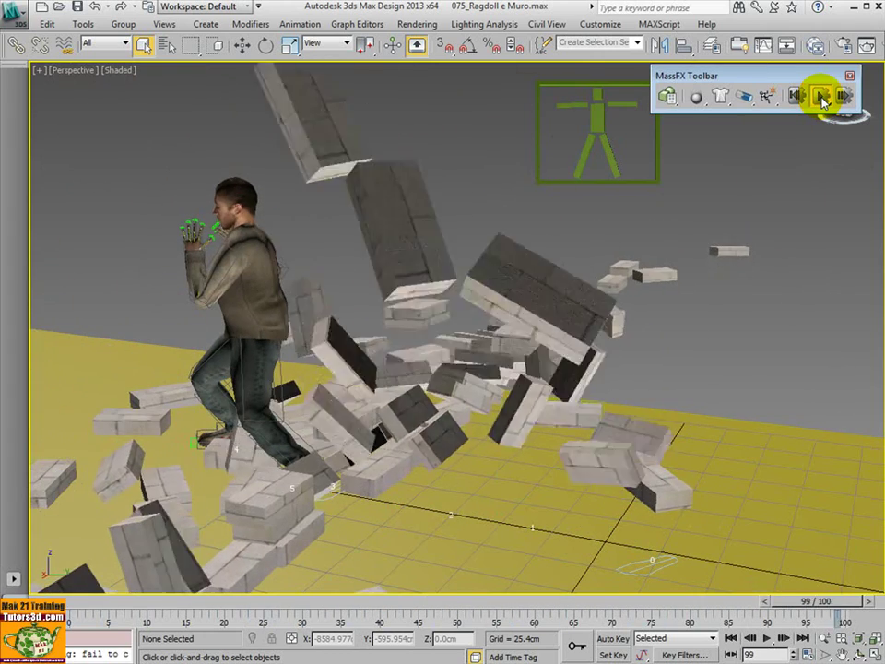
left_click(796, 96)
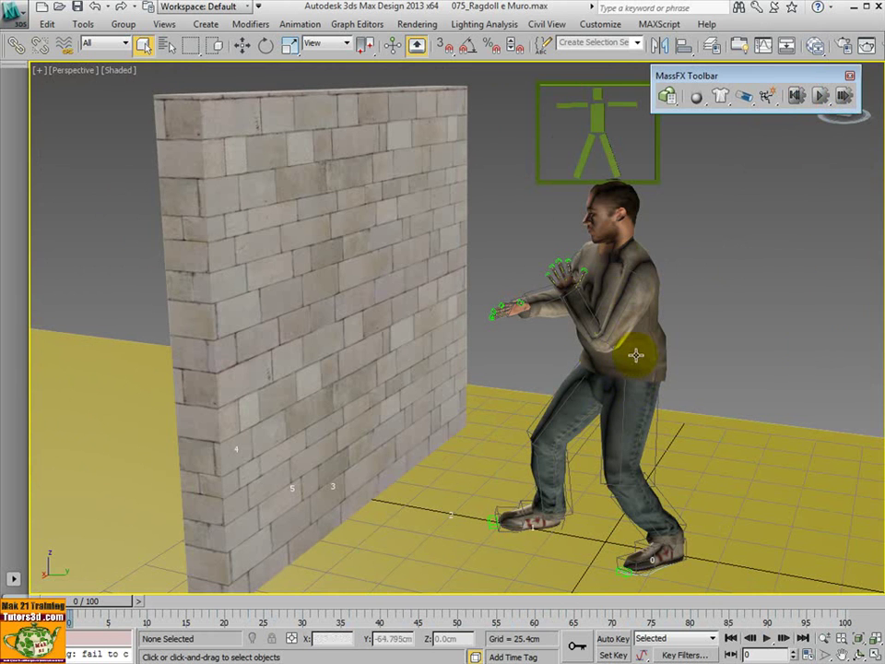
left_click(821, 97)
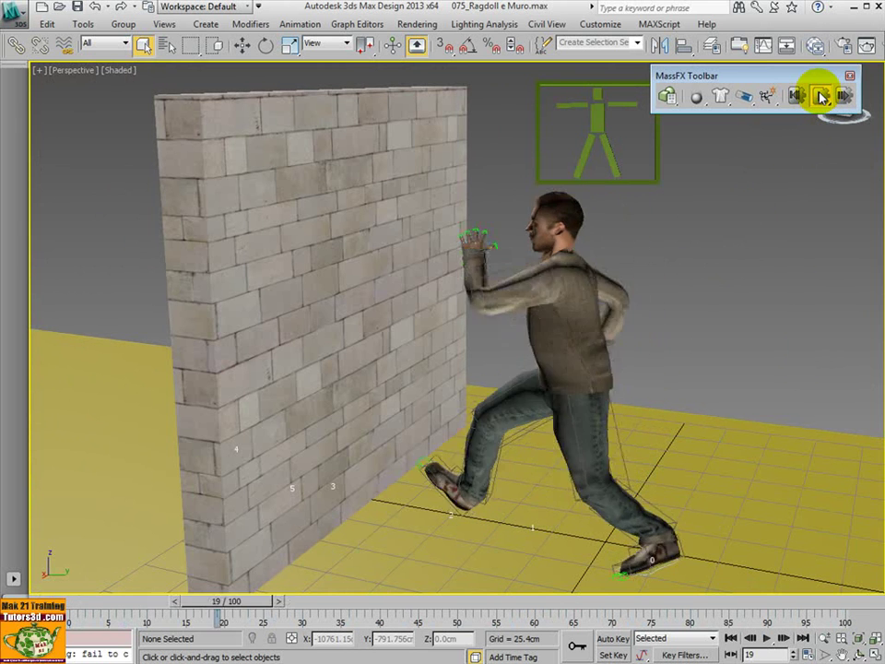
left_click(820, 96)
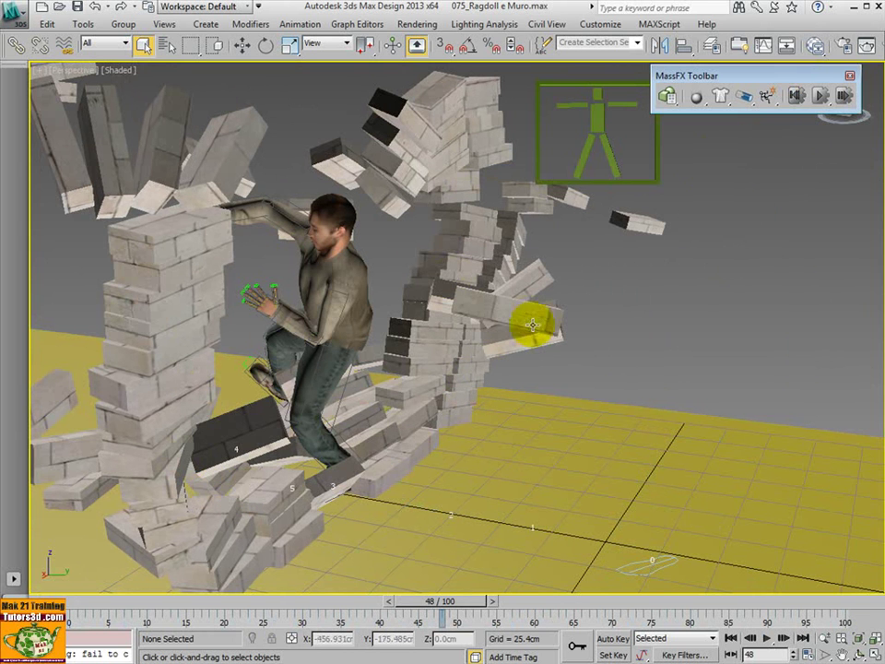
left_click(791, 101)
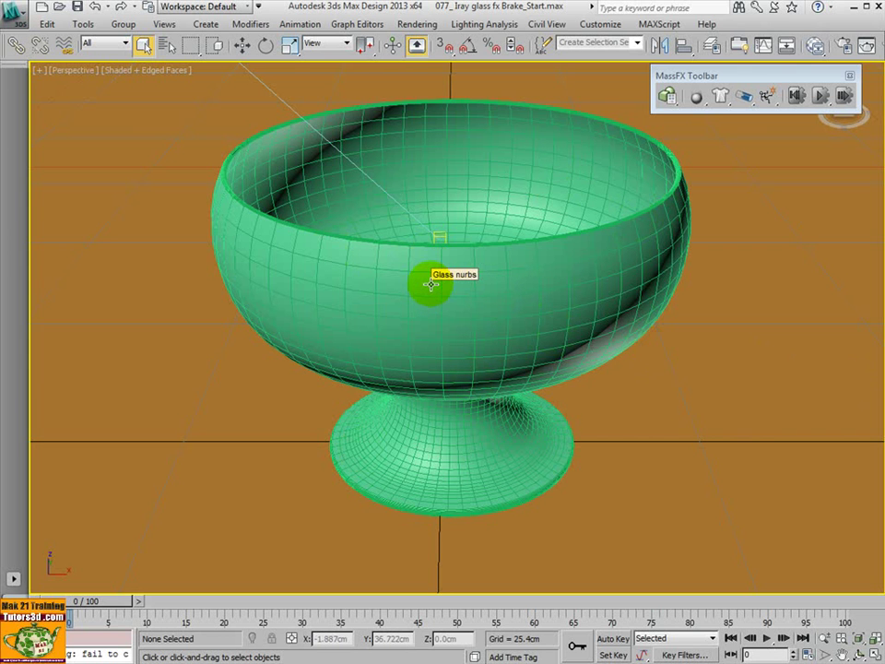
Step: Scrub the glass bowl animation forward to frame 13
mouse_move(98, 604)
left_mouse_down()
mouse_move(364, 595)
mouse_move(145, 591)
left_mouse_up()
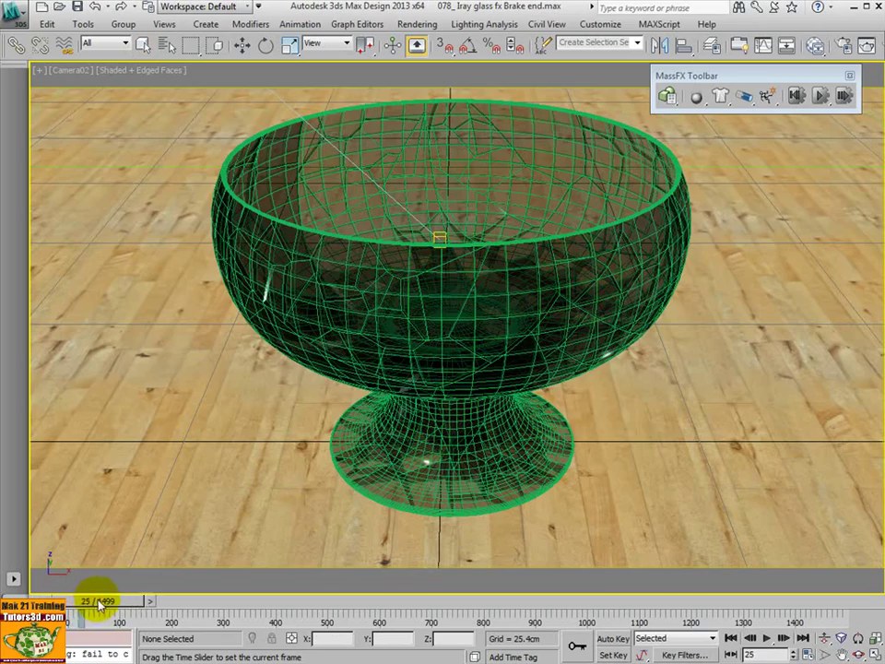
Step: Scrub the timeline to around frame 376, where the bowl has shattered across the floor
mouse_move(116, 604)
left_mouse_down()
mouse_move(316, 583)
mouse_move(356, 596)
mouse_move(594, 593)
mouse_move(695, 579)
mouse_move(525, 586)
mouse_move(125, 578)
mouse_move(689, 568)
mouse_move(509, 563)
mouse_move(99, 577)
mouse_move(282, 572)
mouse_move(199, 579)
left_mouse_up()
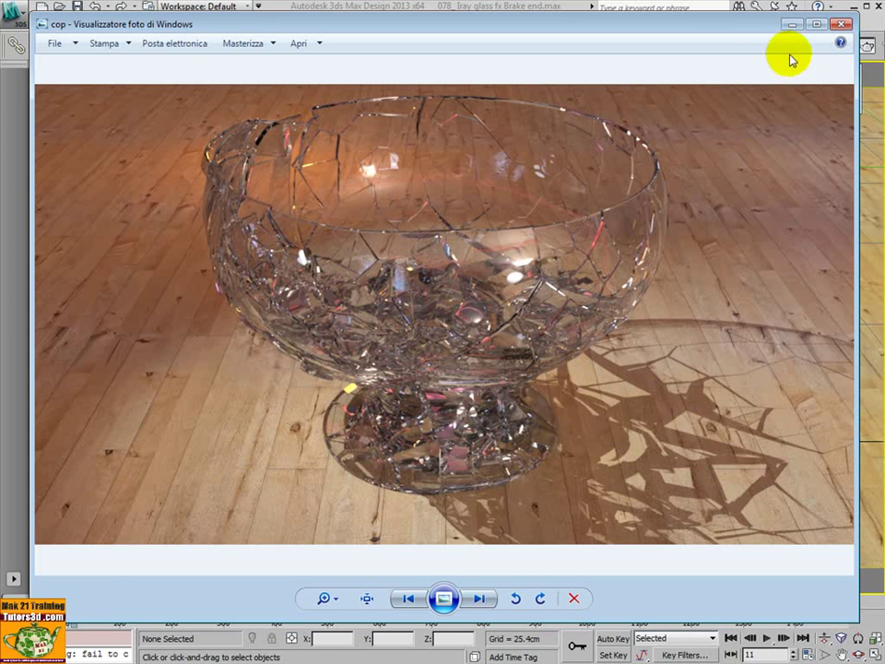
Step: Close the Windows Photo Viewer showing the cracked bowl render
left_click(841, 26)
Step: Select the floor plane and bring up the RAM Player from the Rendering menu
left_click(794, 299)
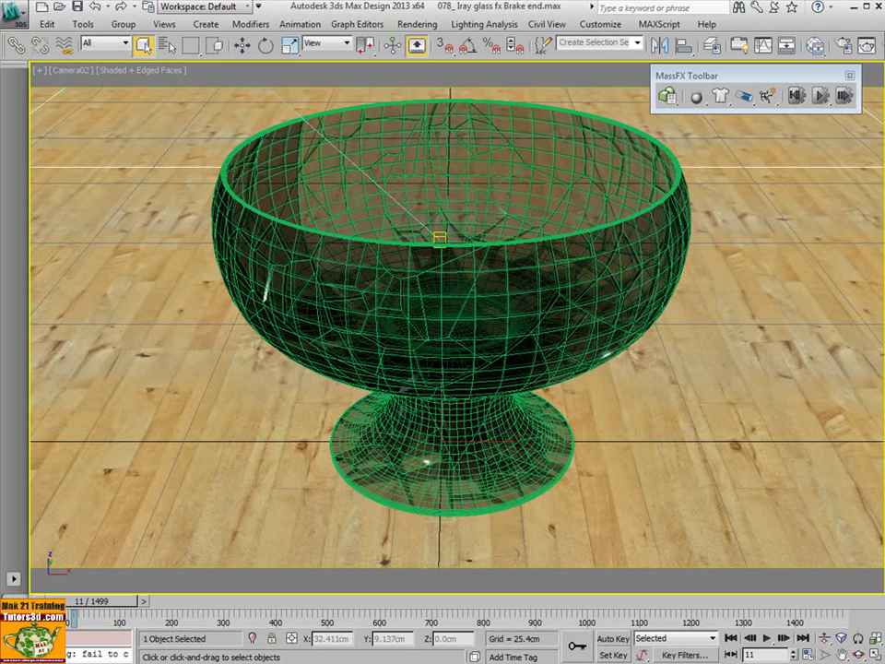
left_click(424, 24)
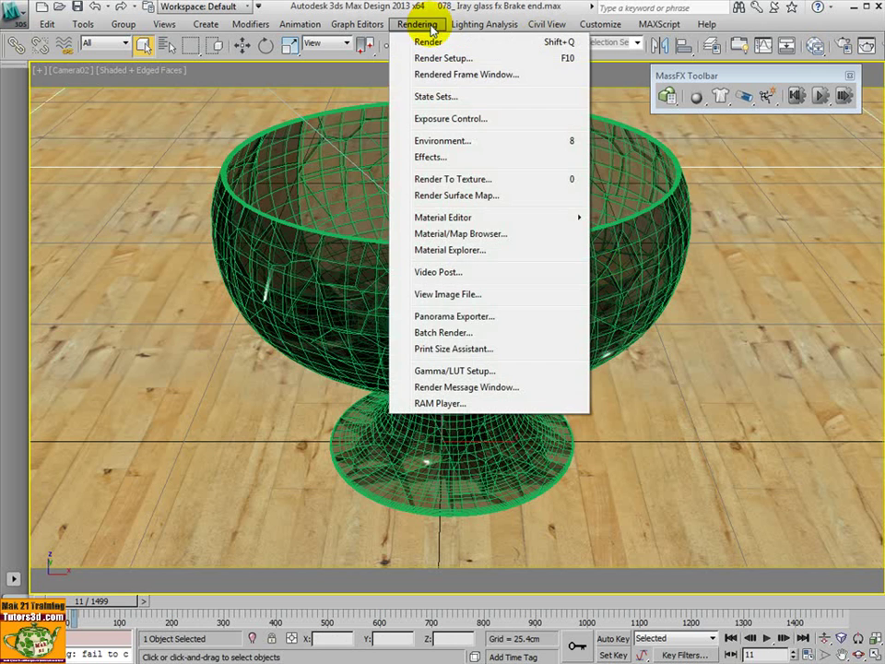
left_click(440, 406)
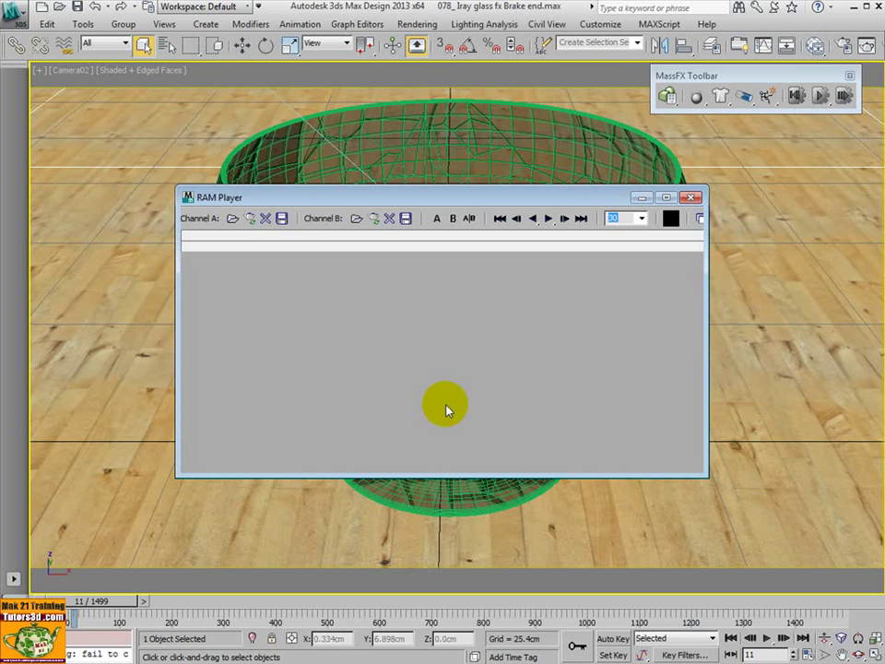
Step: Load Glass FX0064.ifl from the Glass fx folder into Channel A, accepting default settings
left_click(232, 219)
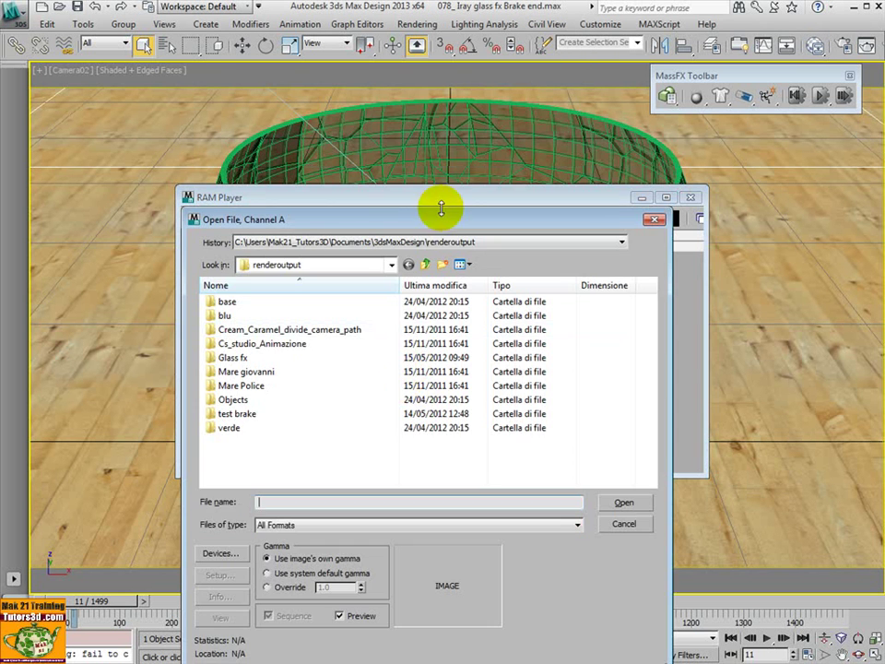
mouse_move(440, 211)
left_mouse_down()
mouse_move(453, 163)
mouse_move(446, 107)
left_mouse_up()
double_click(252, 255)
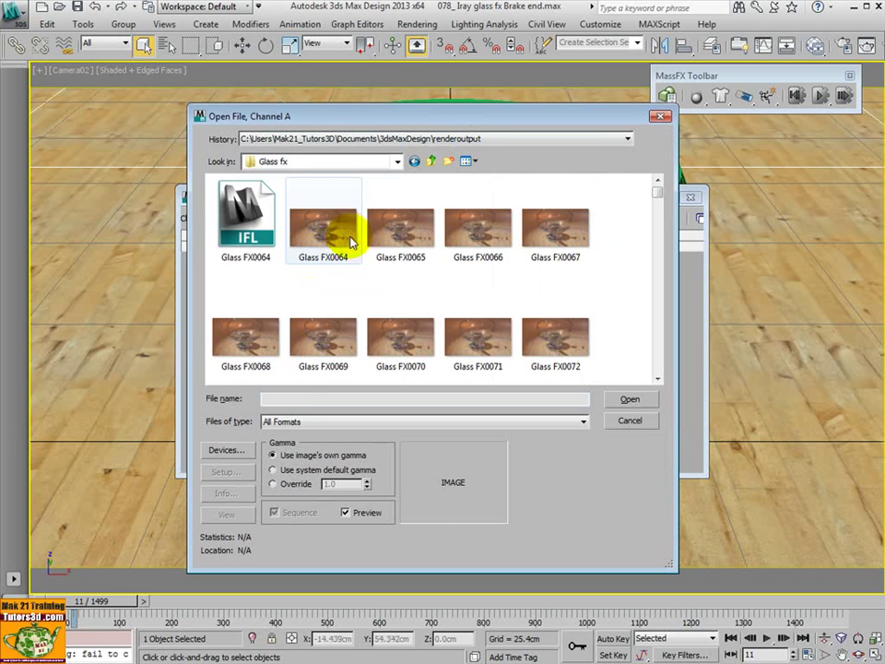
left_click(343, 236)
left_click(628, 402)
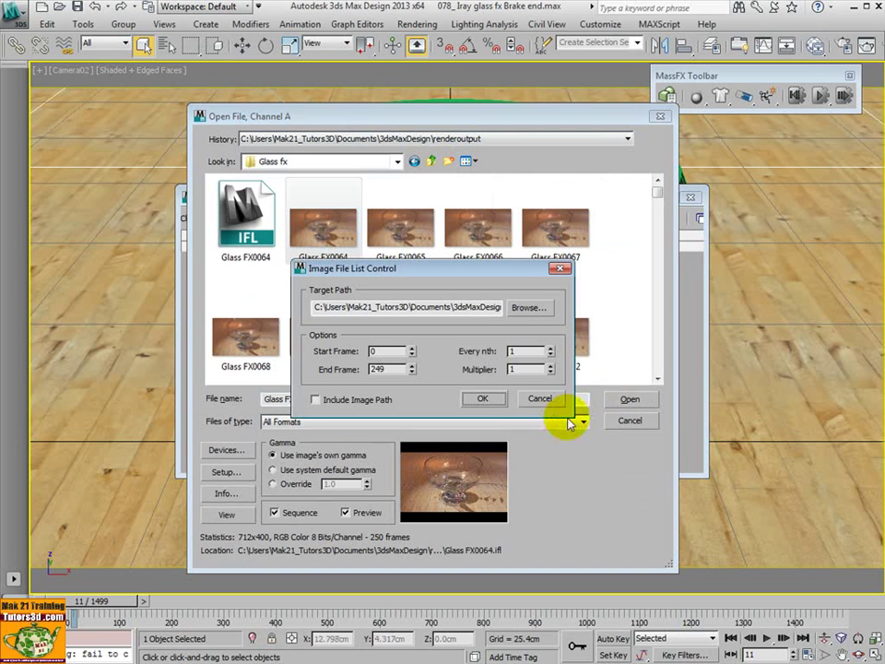
left_click(486, 400)
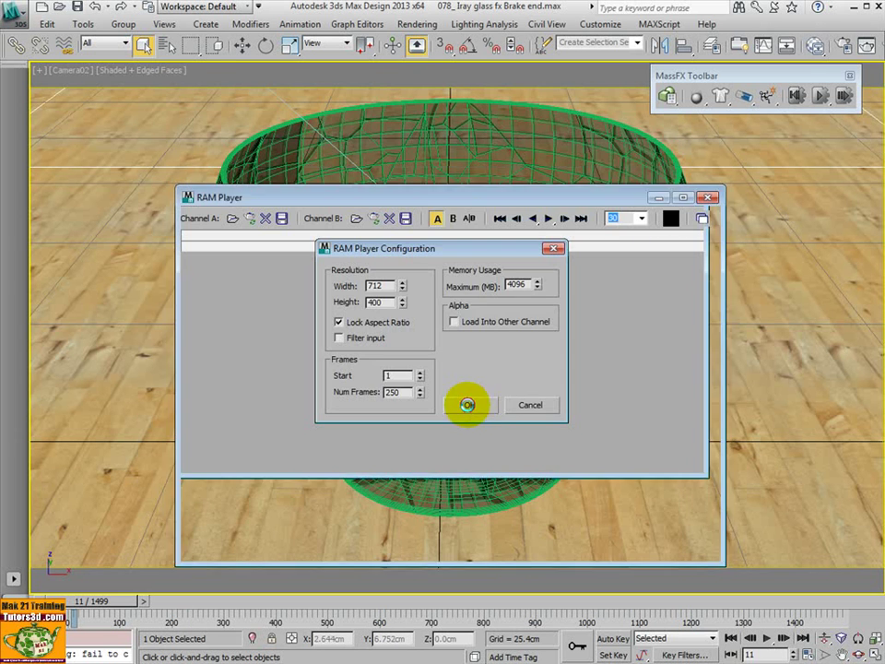
left_click(469, 404)
left_click_drag(464, 313, 468, 48)
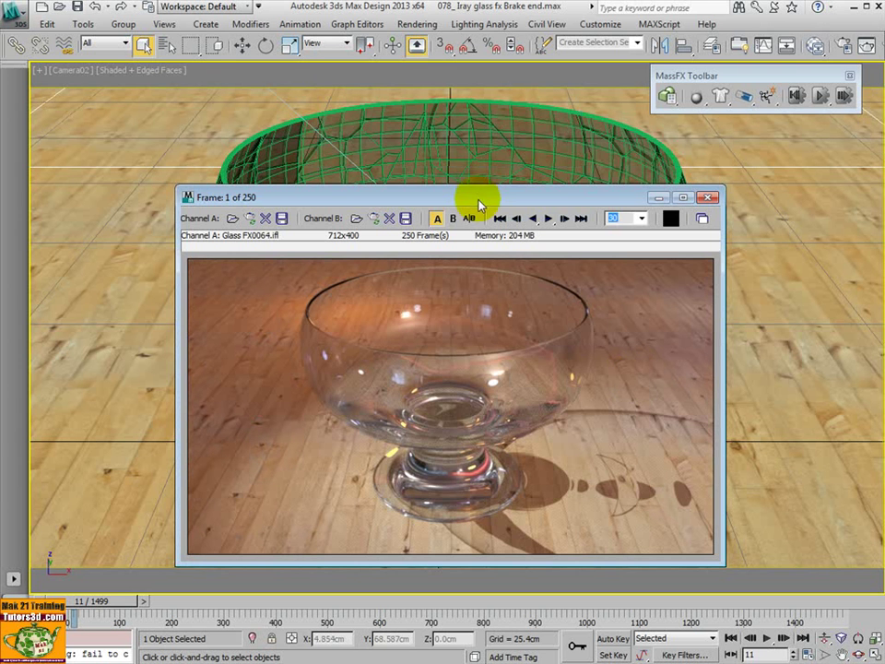
Step: Play the Glass FX0064.ifl sequence in the RAM Player, then stop on a shattering frame
left_click_drag(479, 205, 459, 136)
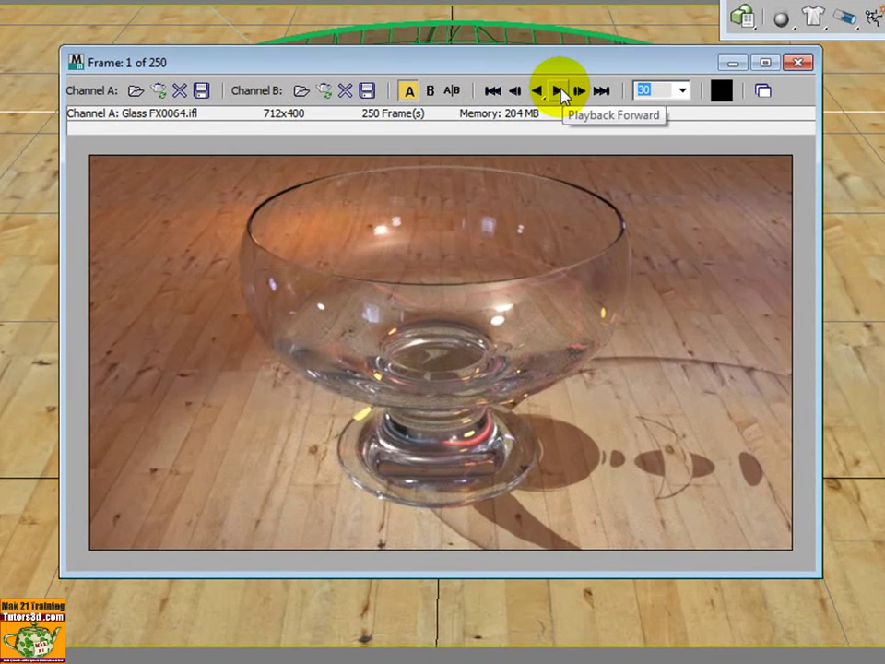
left_click(559, 90)
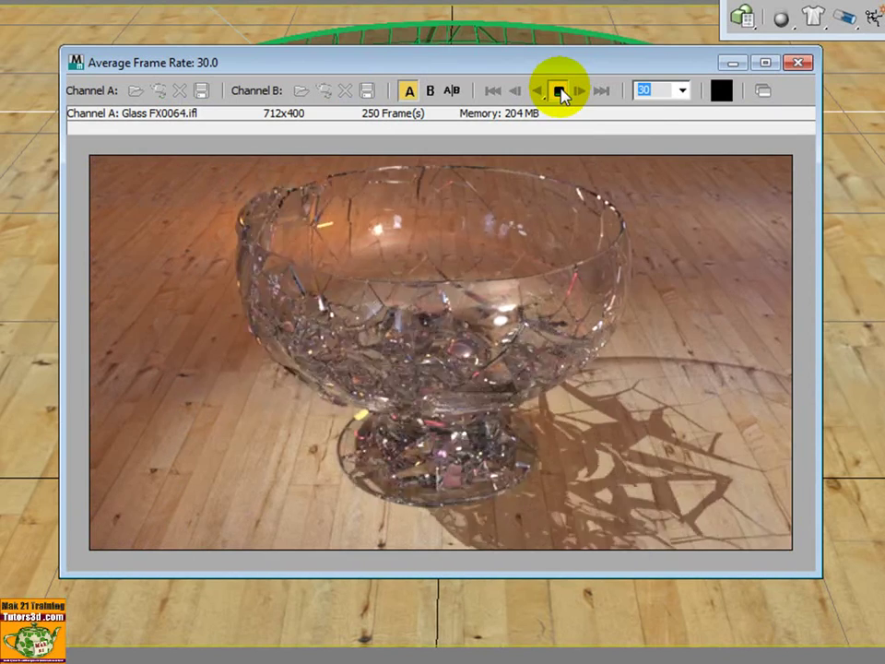
left_click(559, 92)
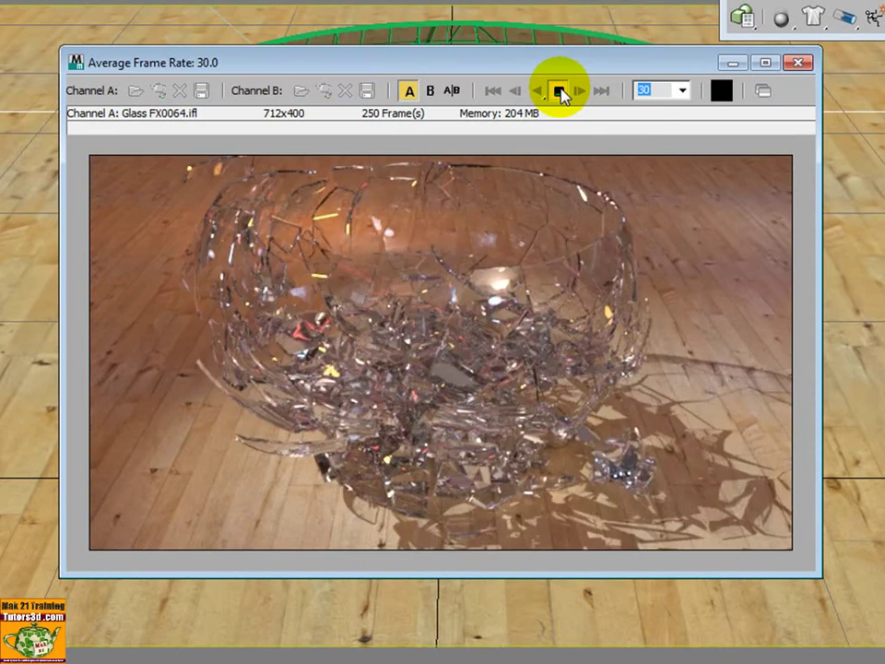